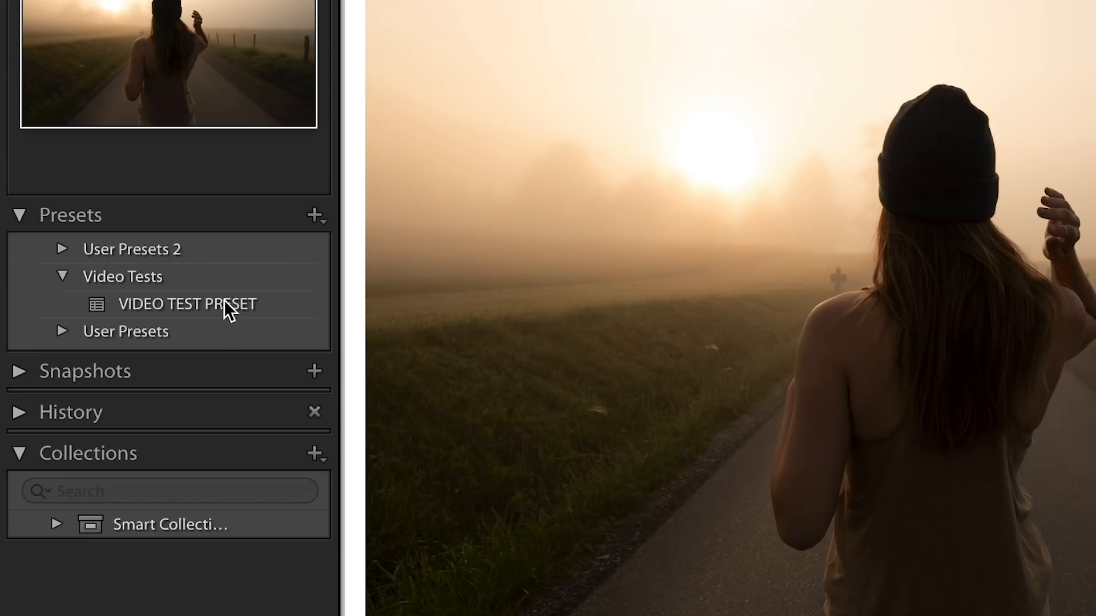
Apply the VIDEO TEST PRESET to the foggy road photo and set its white balance to As Shot.
left_click(127, 285)
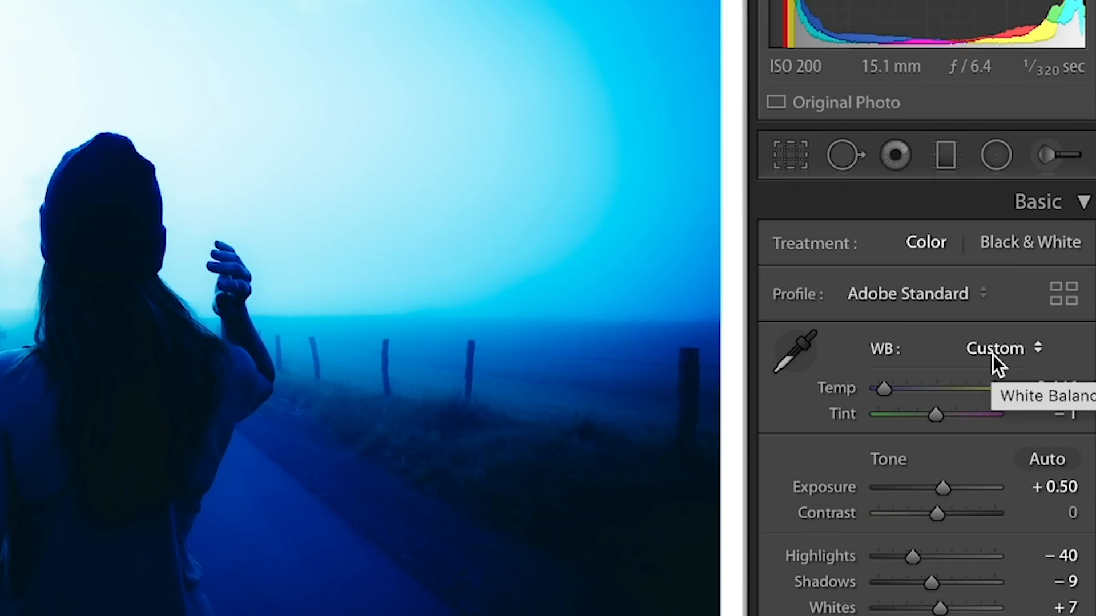
left_click(992, 355)
left_click(979, 178)
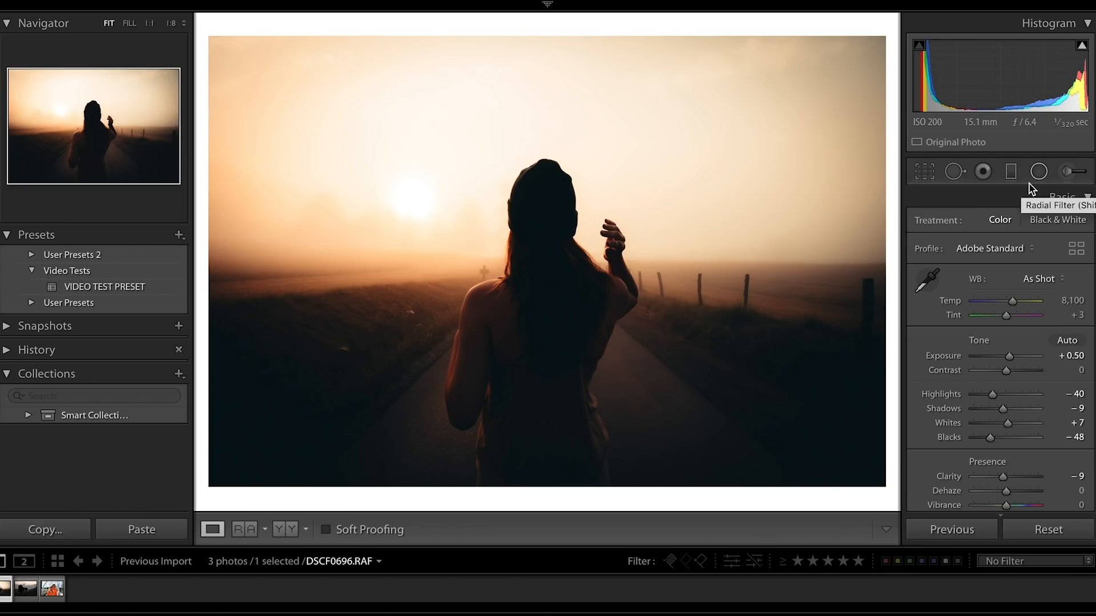
Lower the photo's contrast to −95 and reset the exposure to 0.00.
left_click(978, 371)
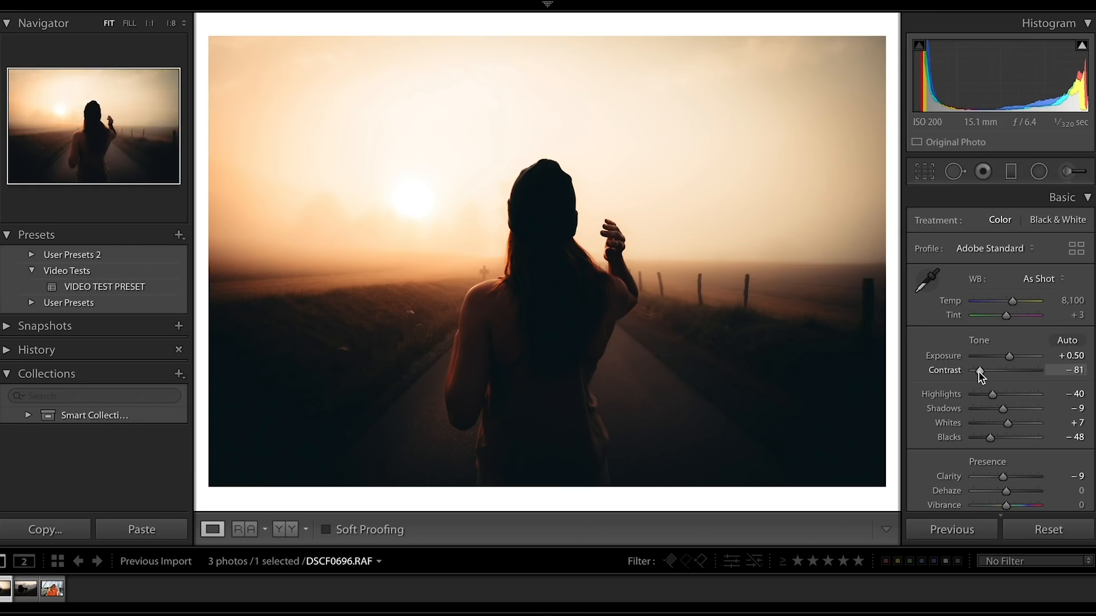
left_click_drag(978, 372, 973, 372)
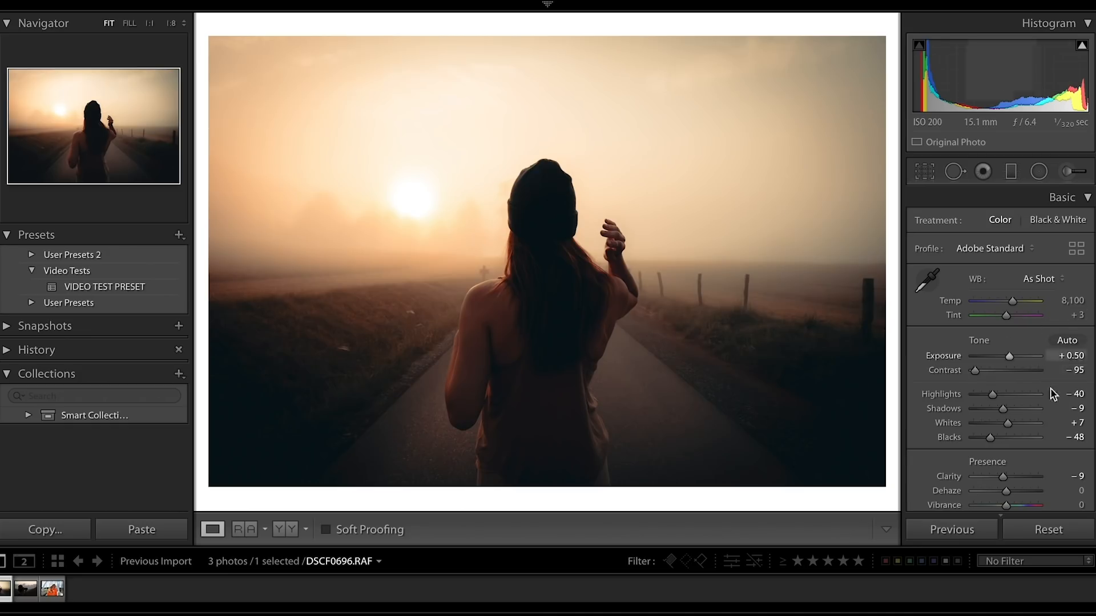
double_click(1011, 360)
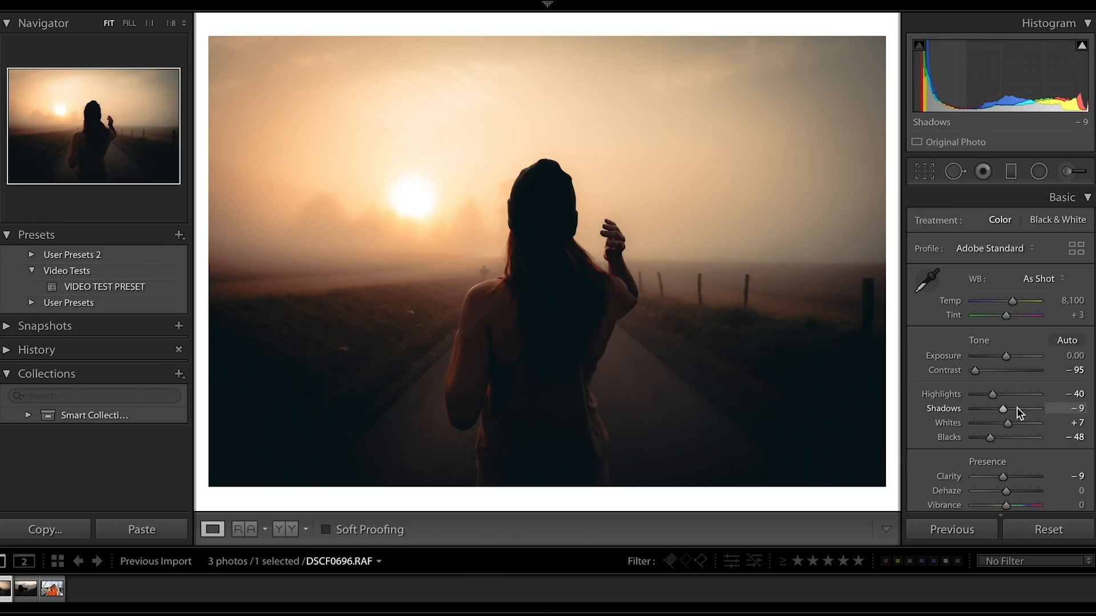
Set the shadows to +10 and blacks to 0, with a white balance temperature of 7,697.
left_click_drag(1004, 408, 1010, 409)
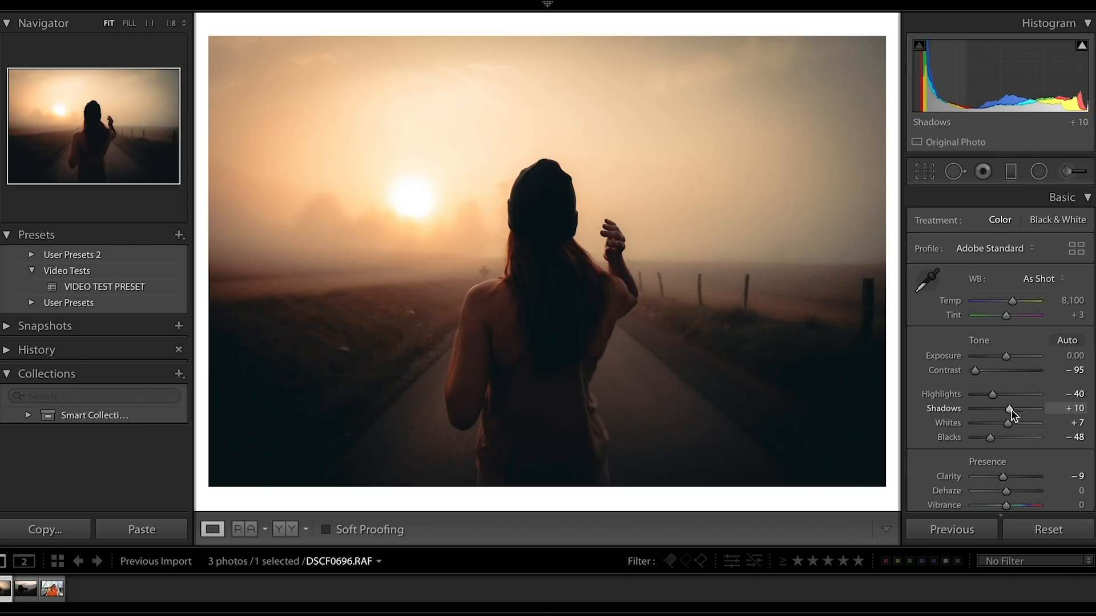
double_click(989, 437)
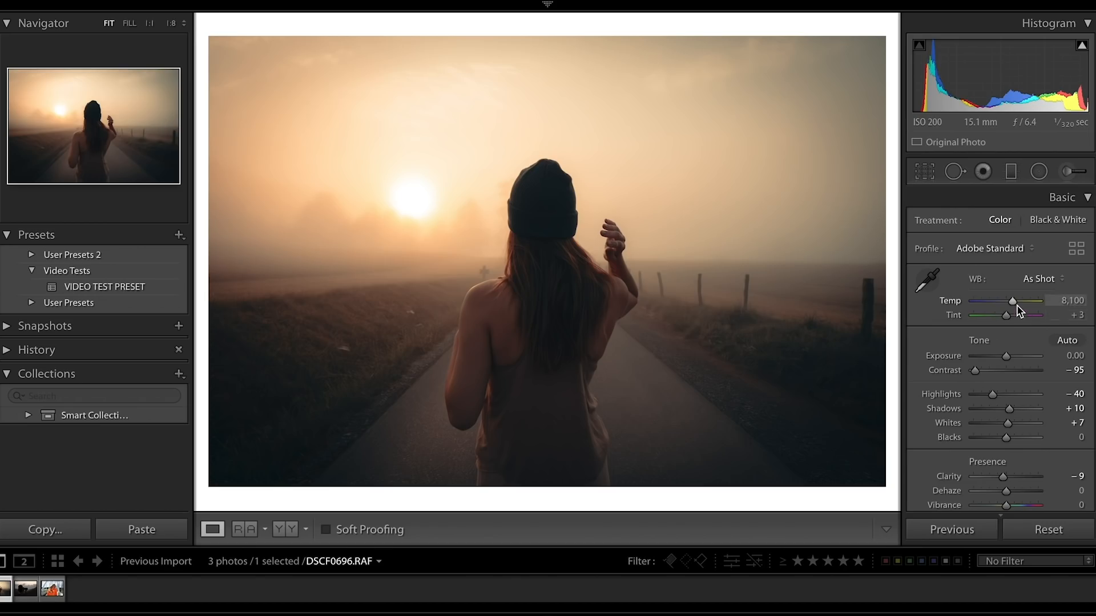
left_click_drag(1014, 300, 1011, 302)
In the HSL color adjustments, set the orange hue to +2 and saturation to 0, and the yellow hue to −57.
scroll(1021, 355, "down", 5)
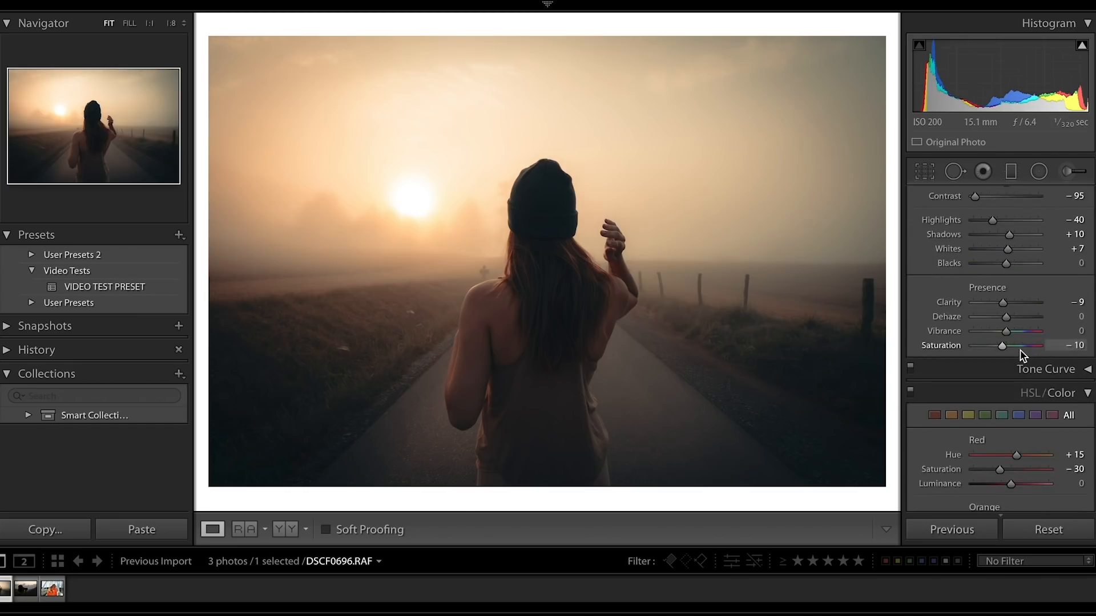
scroll(1022, 355, "down", 3)
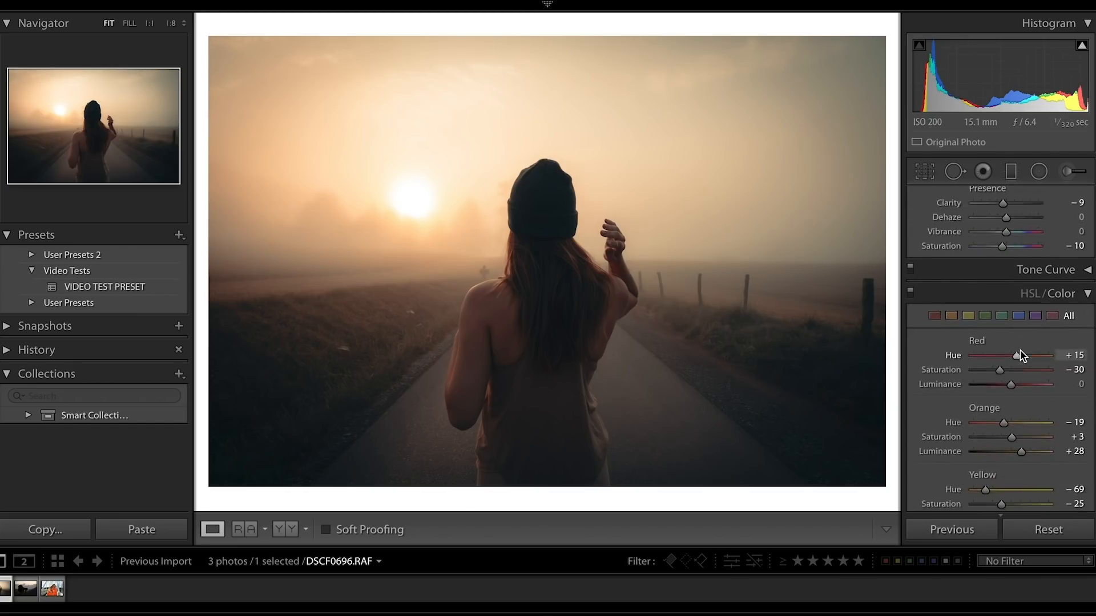
scroll(1019, 349, "down", 3)
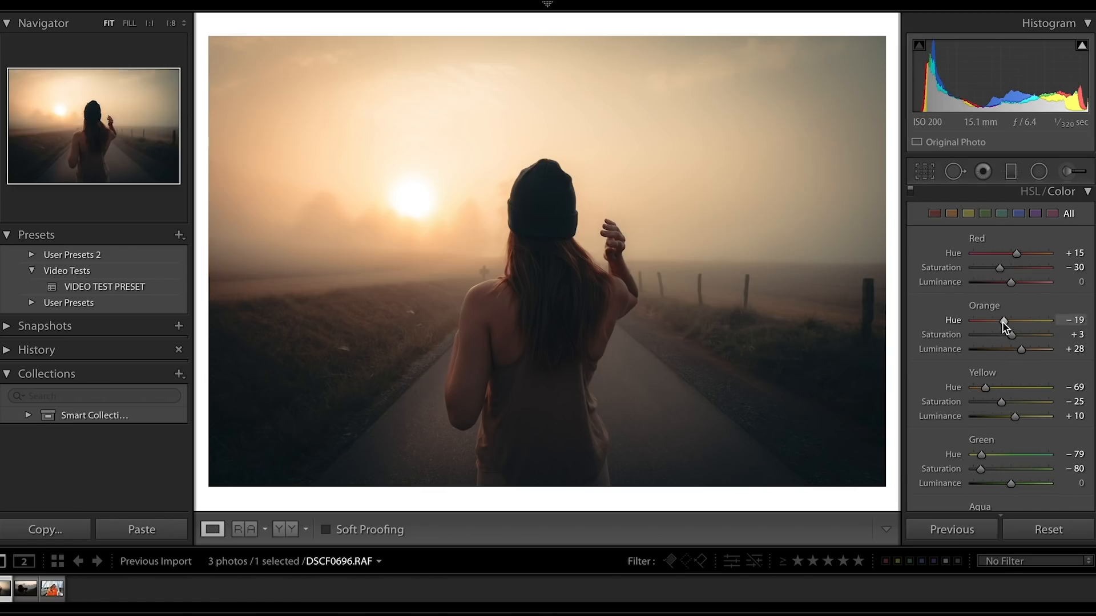
left_click_drag(1004, 320, 1010, 318)
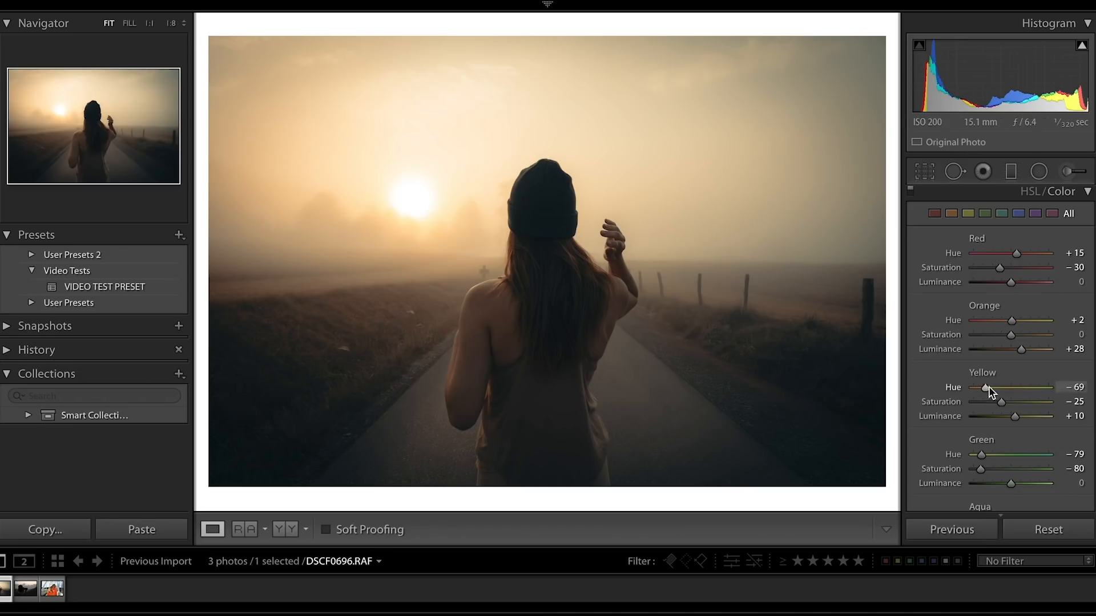
left_click_drag(986, 385, 990, 386)
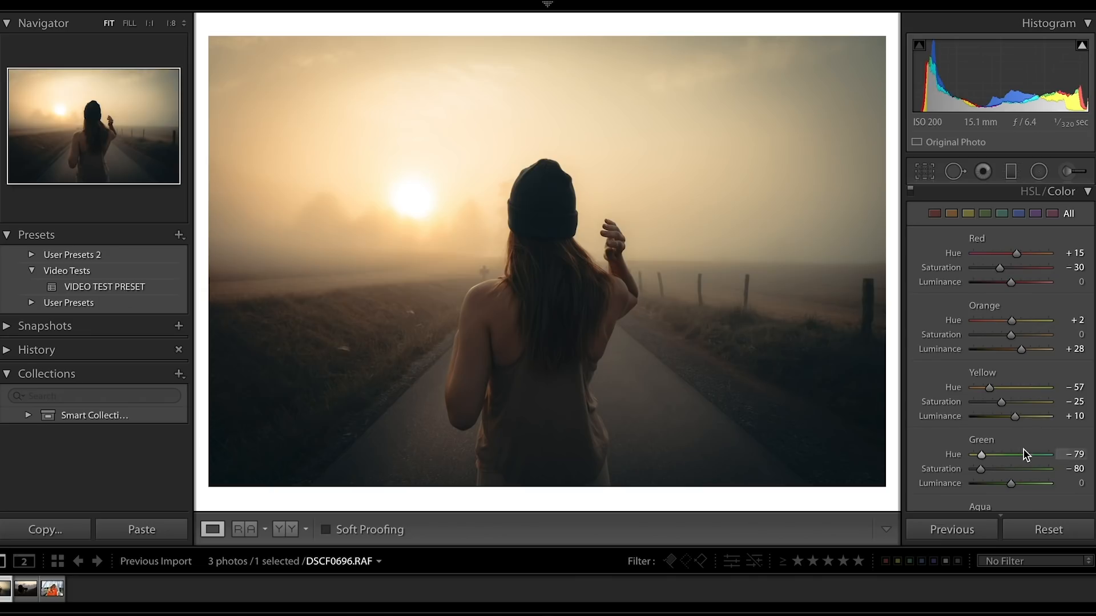
Compare the photo with and without split toning, and set its balance to +6 and shadow saturation to 6.
scroll(1012, 454, "down", 5)
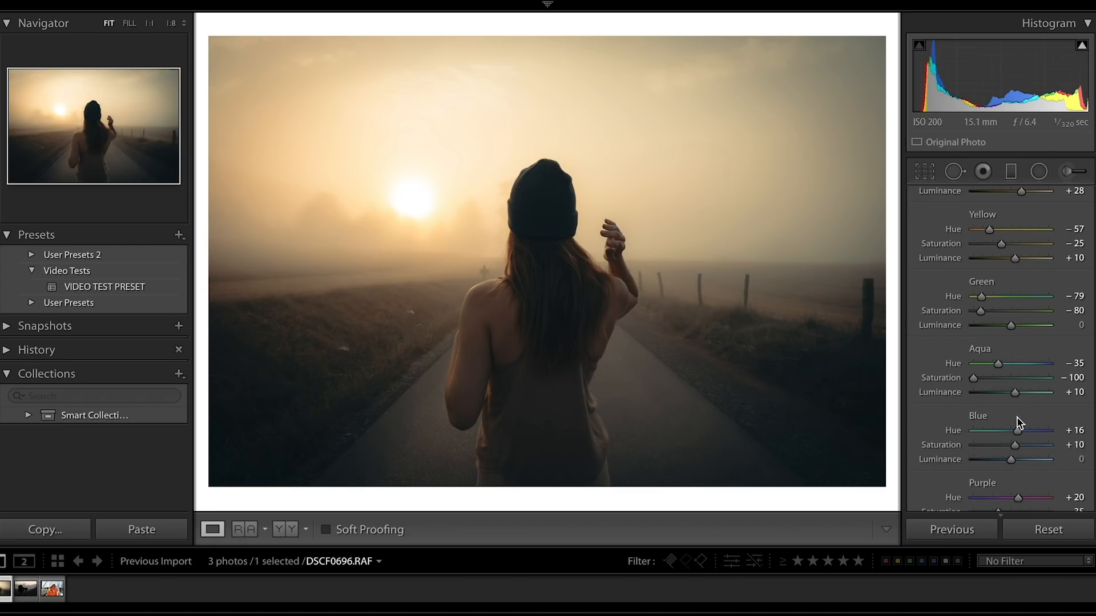
scroll(1017, 421, "down", 3)
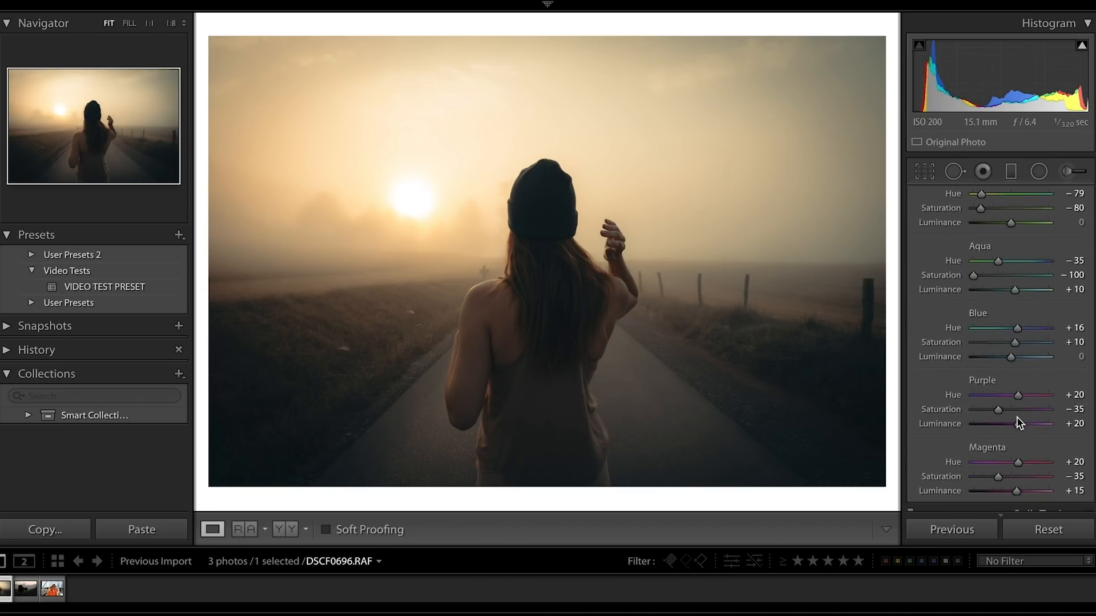
scroll(1017, 418, "down", 6)
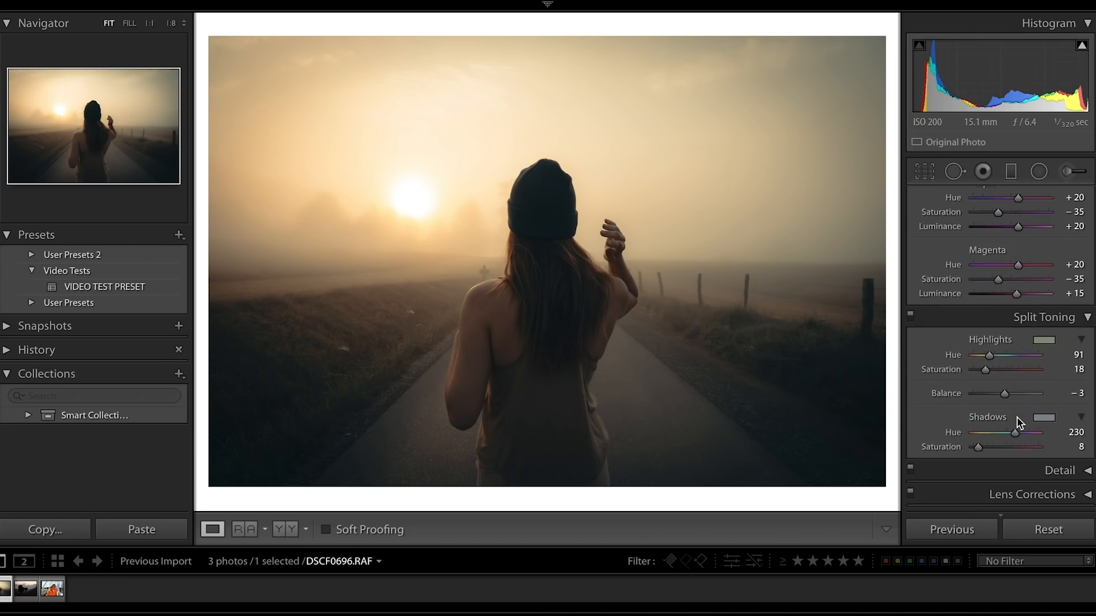
scroll(1018, 423, "down", 1)
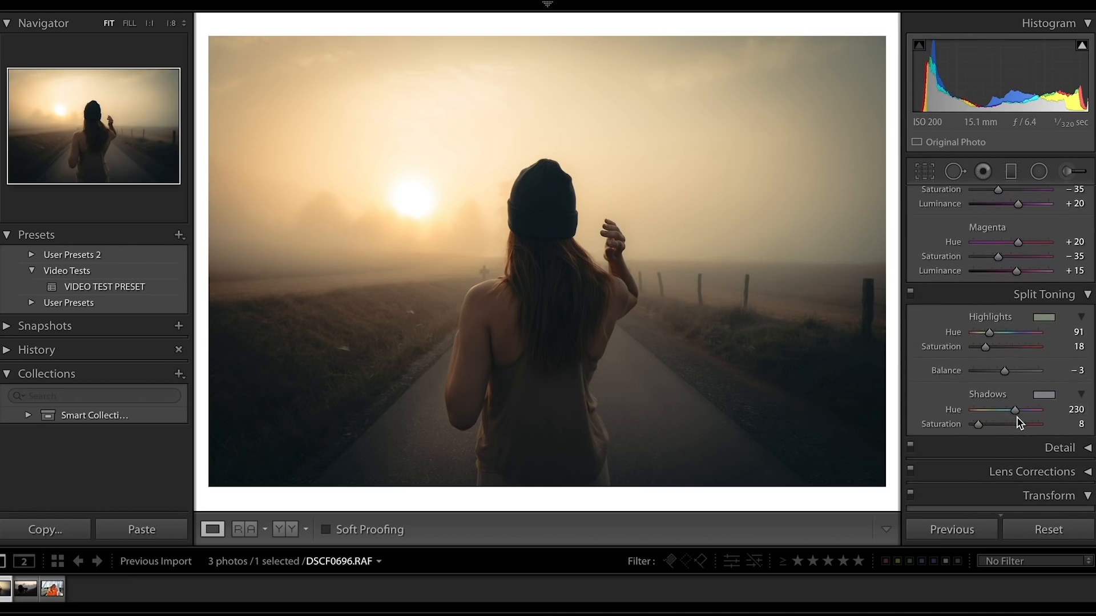
left_click(911, 293)
left_click(912, 295)
left_click_drag(1003, 372, 1007, 373)
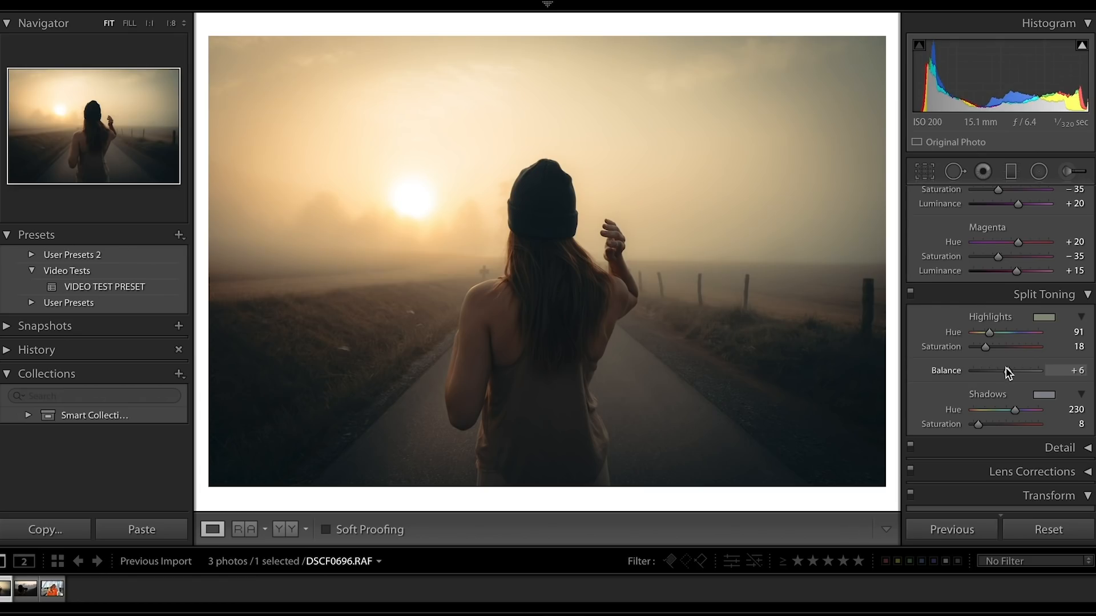
left_click_drag(977, 424, 976, 424)
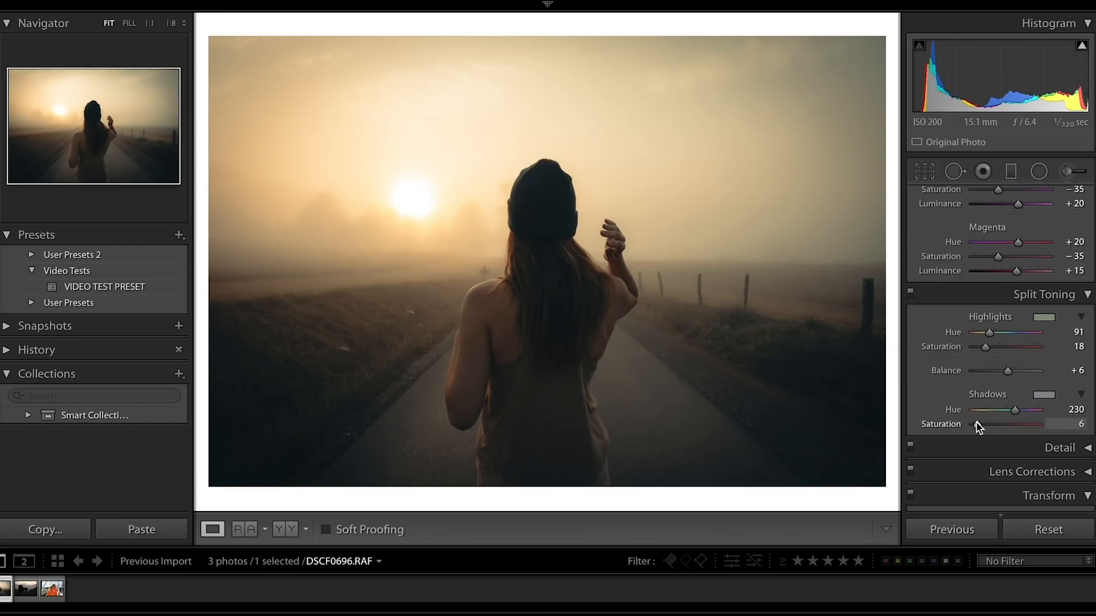
Soften the post-crop vignette by setting its feather to 67.
scroll(977, 427, "down", 10)
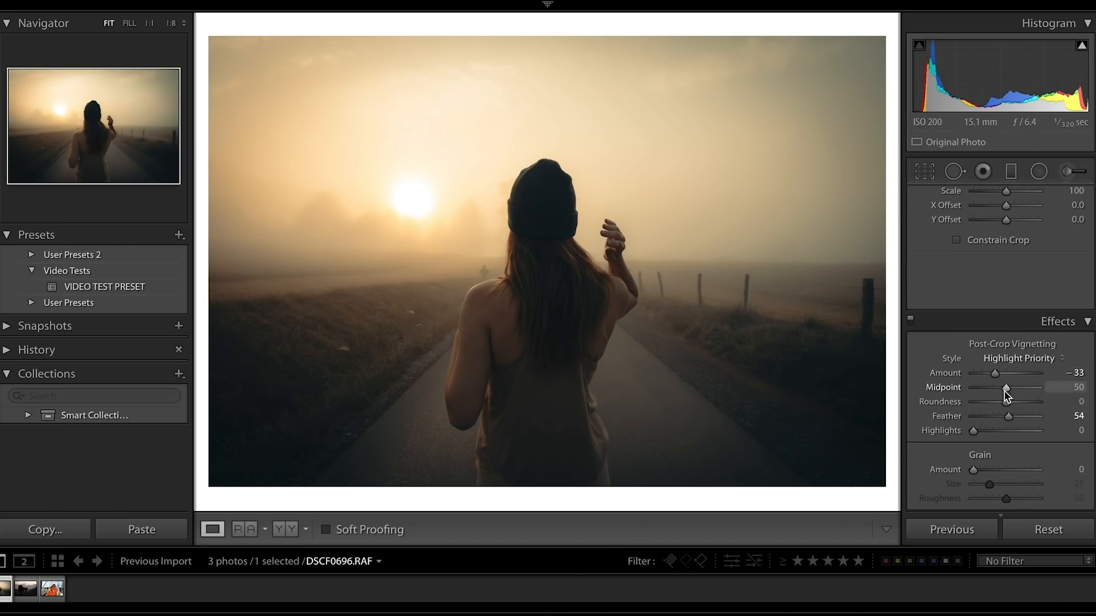
left_click_drag(1009, 416, 1017, 415)
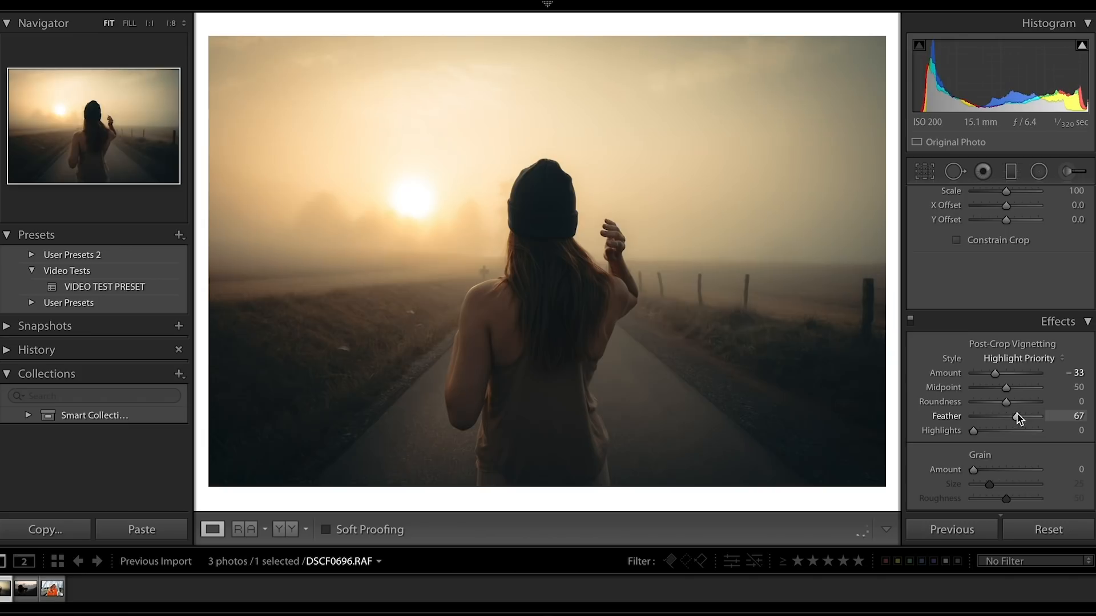
Crop the foggy road photo slightly tighter from its upper edge, keeping the original aspect ratio.
left_click(924, 171)
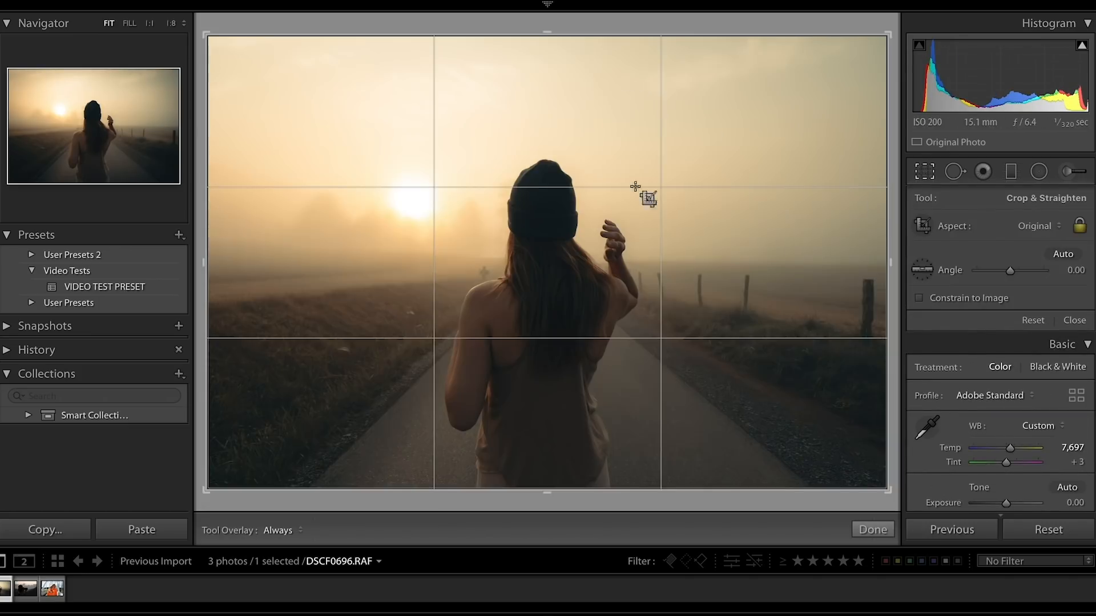
left_click_drag(549, 40, 548, 54)
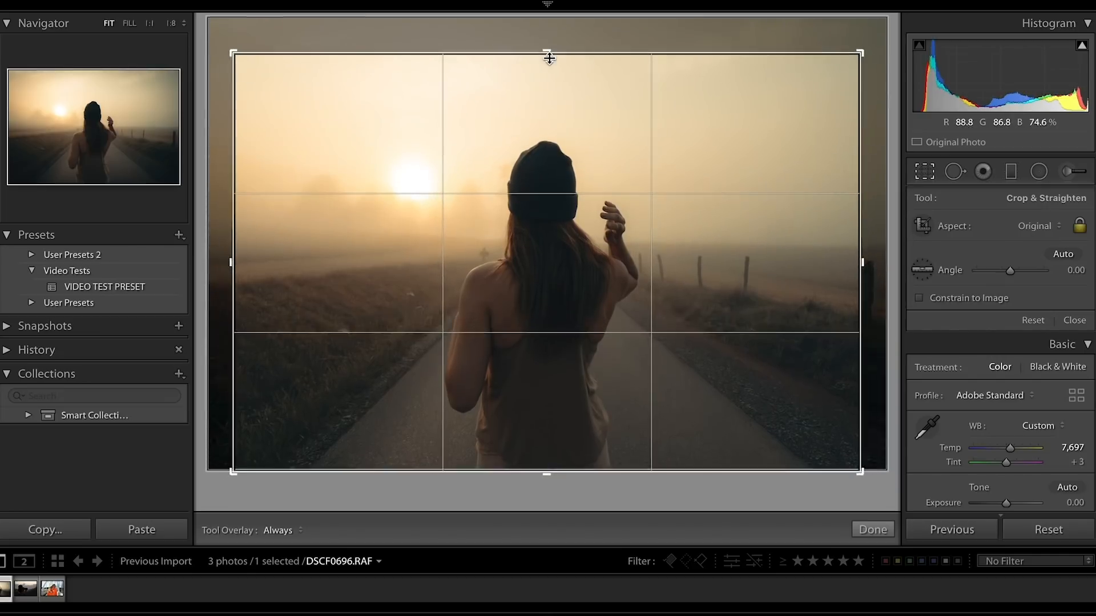
left_click(884, 530)
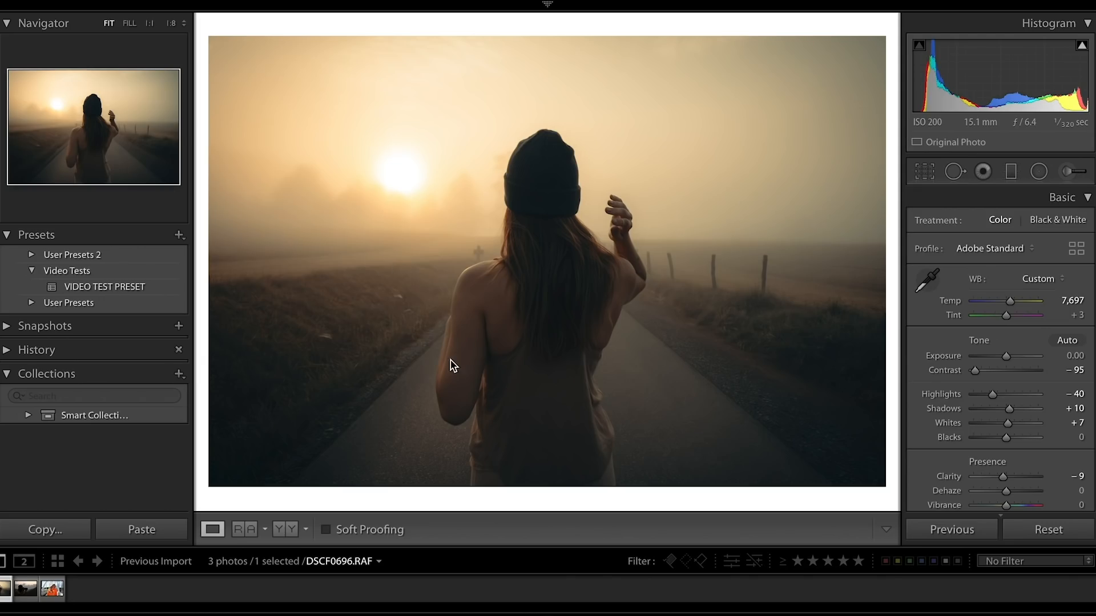
Open the photographer silhouette photo DSC_7323.NEF, apply the VIDEO TEST PRESET and set its white balance to As Shot.
left_click(25, 589)
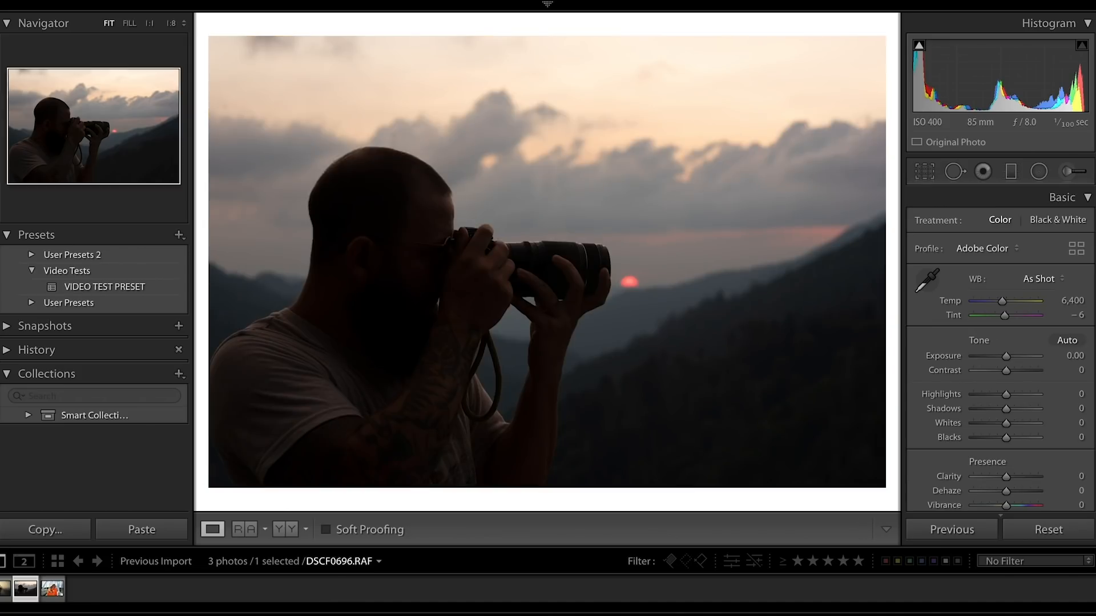
left_click(91, 286)
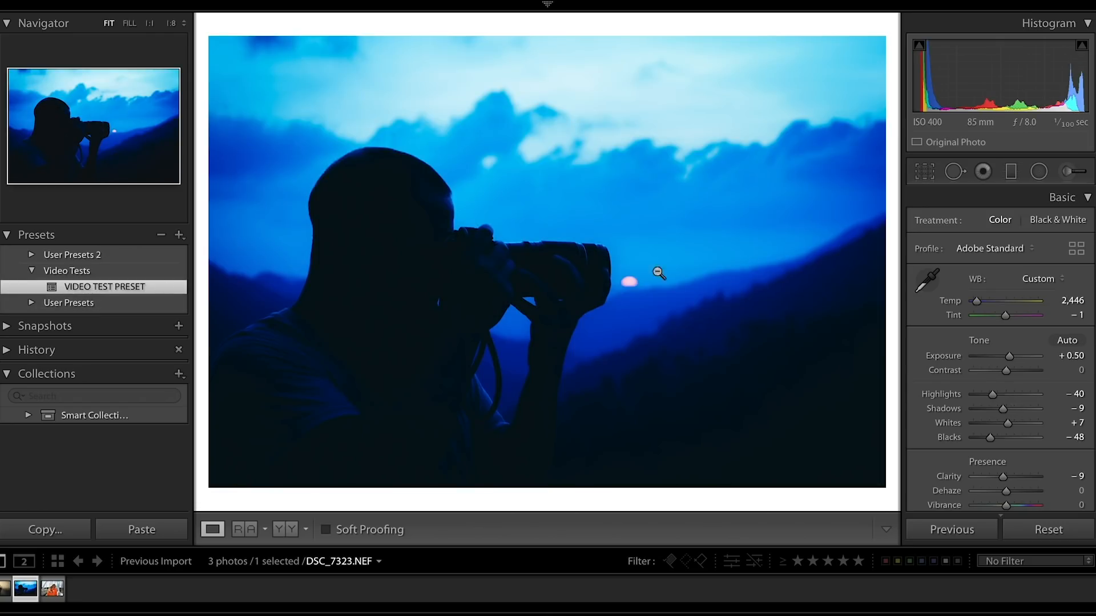
left_click(1031, 278)
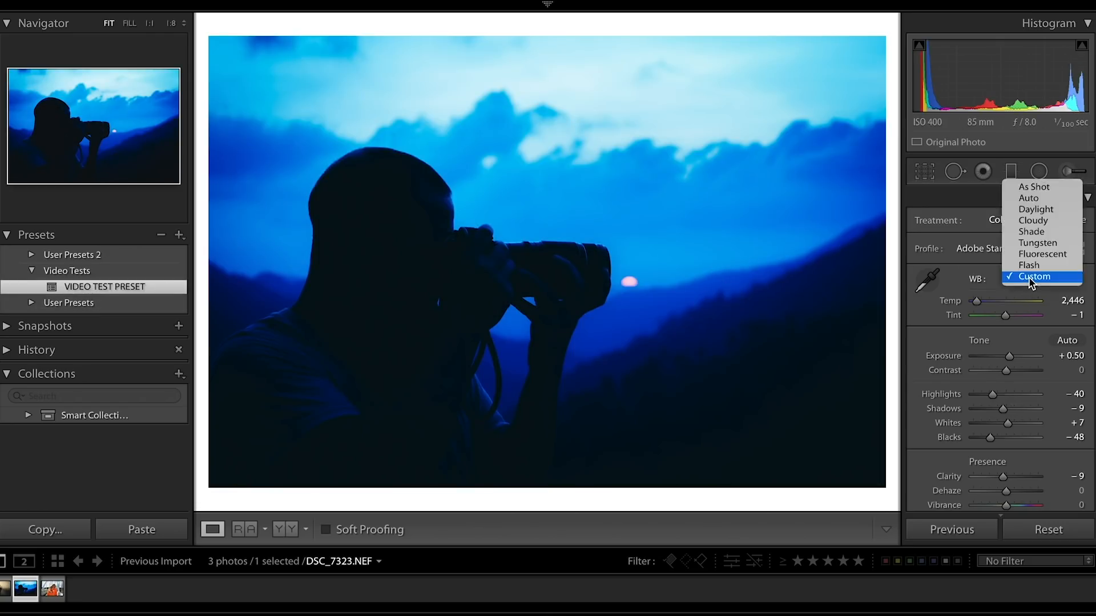
left_click(1035, 186)
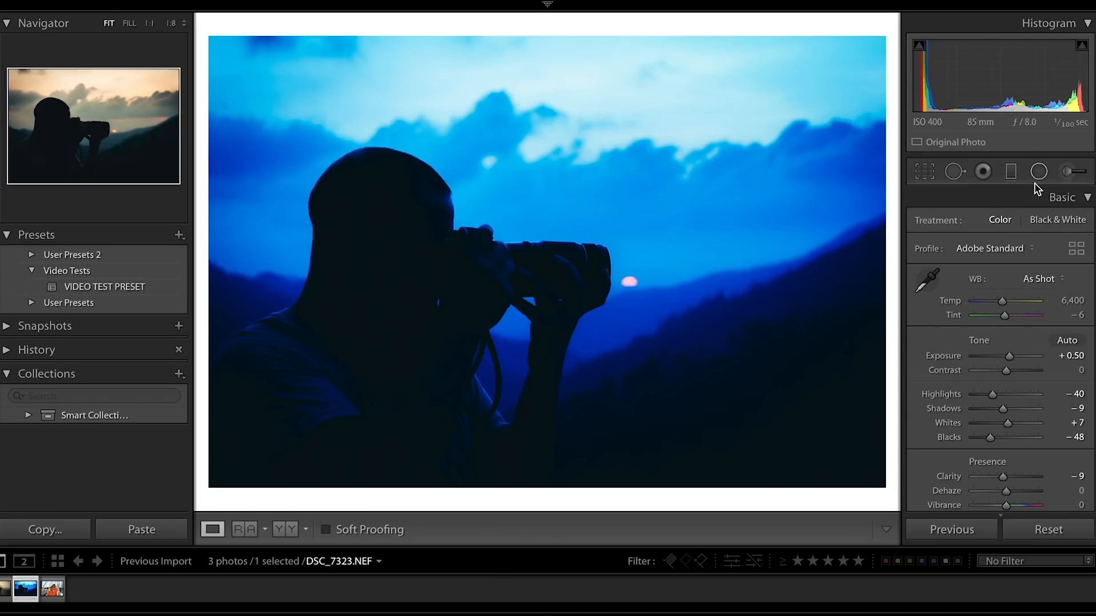
Crop the photographer photo slightly tighter from its upper edge, keeping the original aspect ratio.
left_click(926, 170)
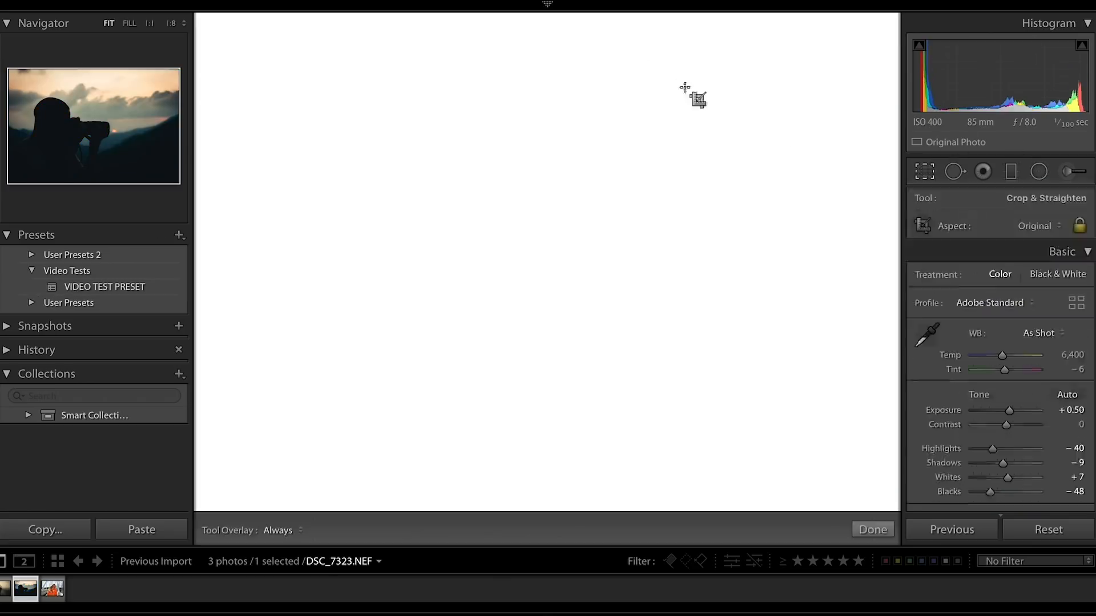
left_click_drag(554, 38, 554, 53)
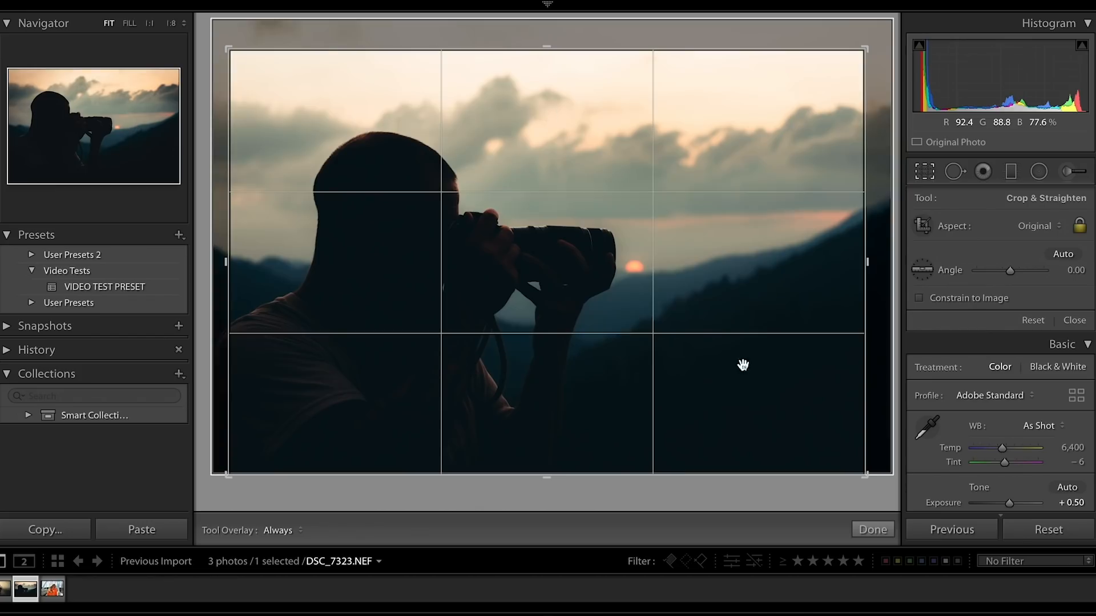
left_click(873, 528)
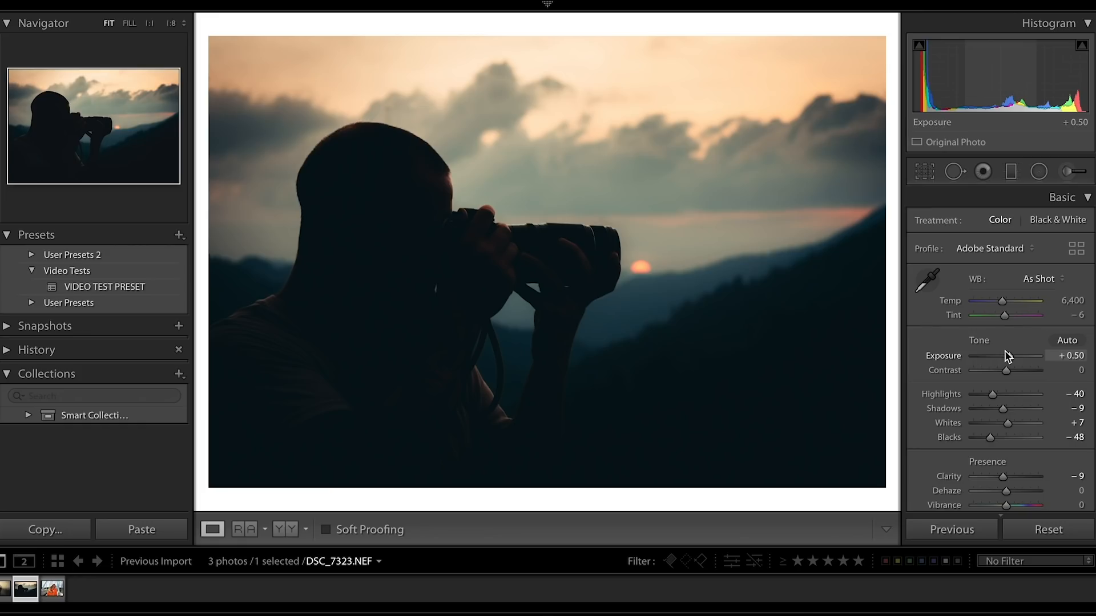
Flatten the photographer photo's tones with contrast −58, shadows +60 and blacks −10.
left_click(980, 371)
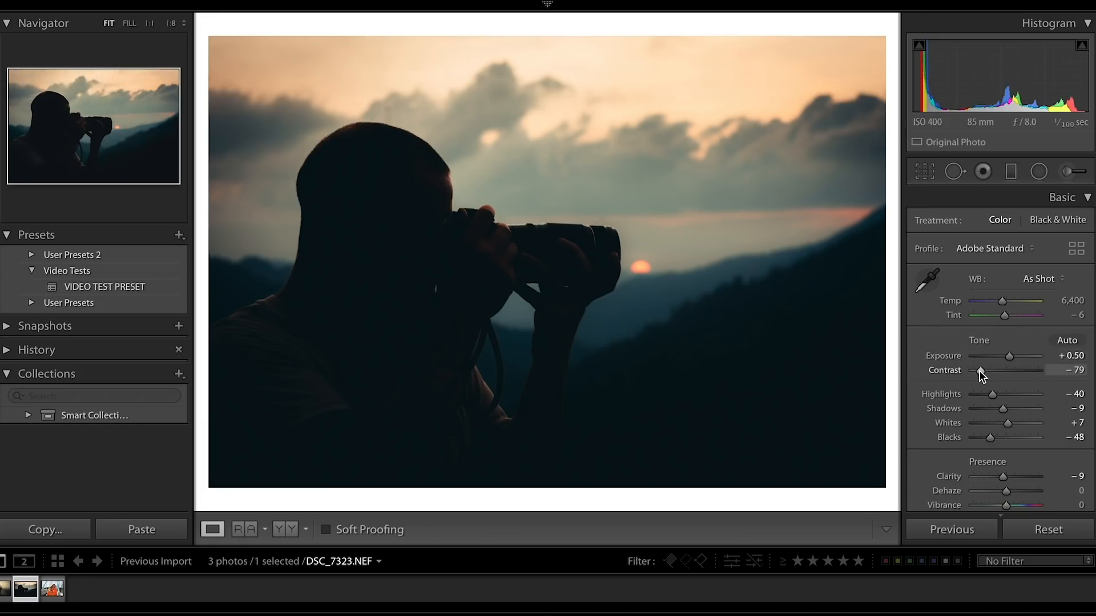
left_click_drag(980, 371, 986, 371)
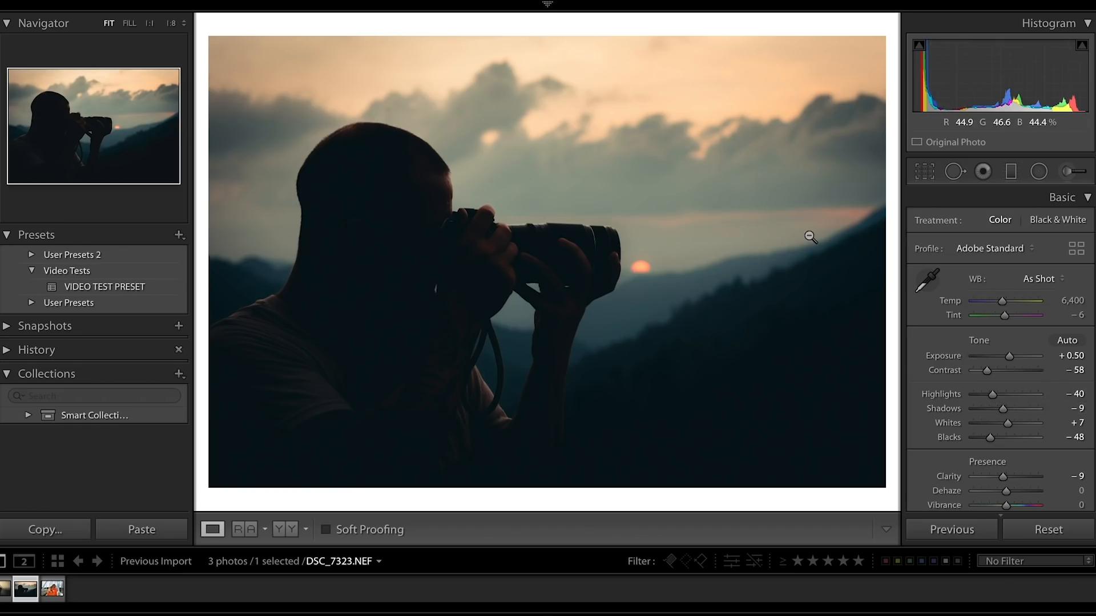
left_click_drag(1004, 409, 1025, 406)
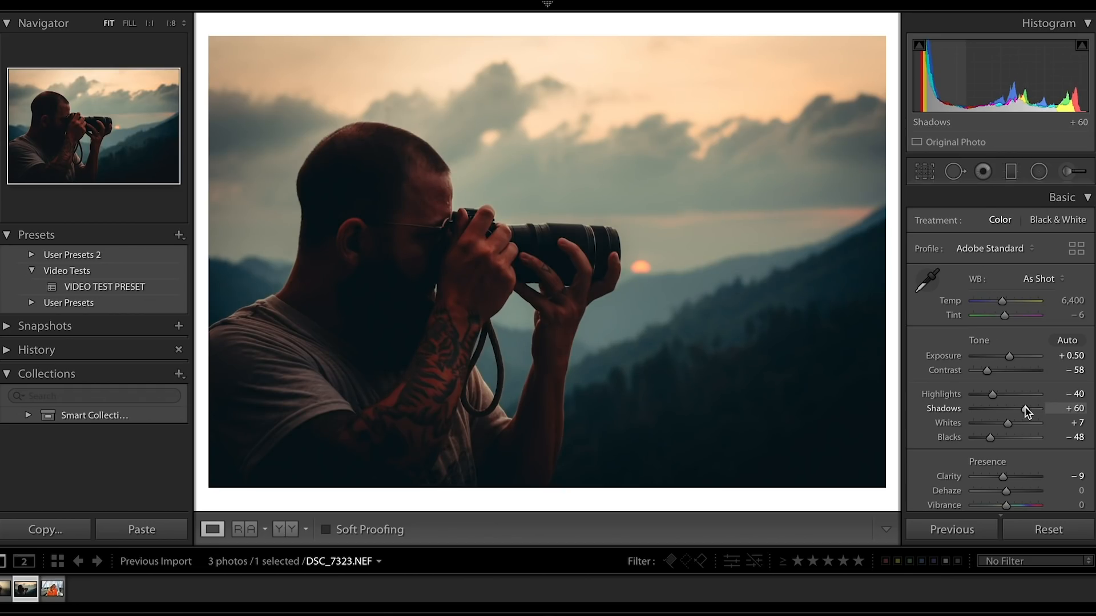
left_click_drag(1025, 406, 1025, 407)
left_click_drag(990, 439, 1005, 442)
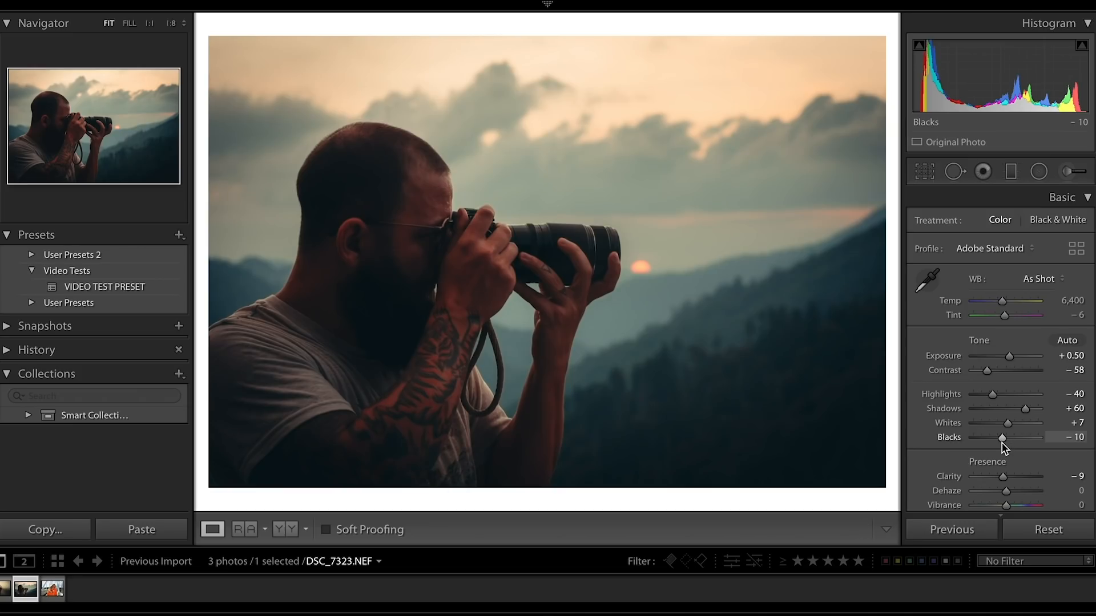
scroll(1005, 448, "down", 3)
scroll(1002, 448, "down", 3)
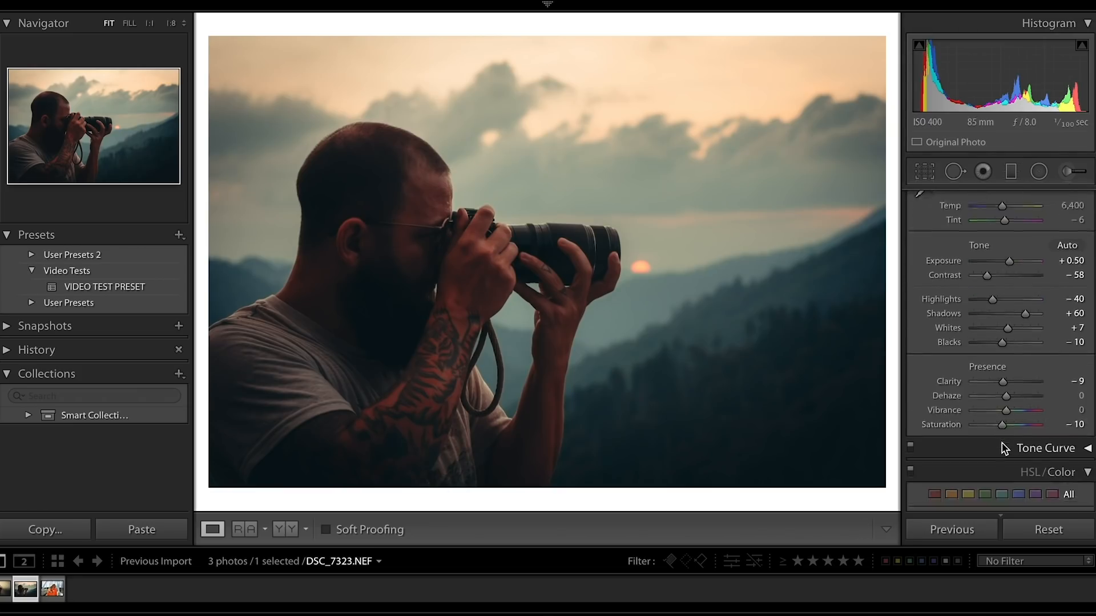
Turn off the photographer photo's HSL/Color and Split Toning adjustments and set its white balance temperature to 6,268.
left_click(911, 401)
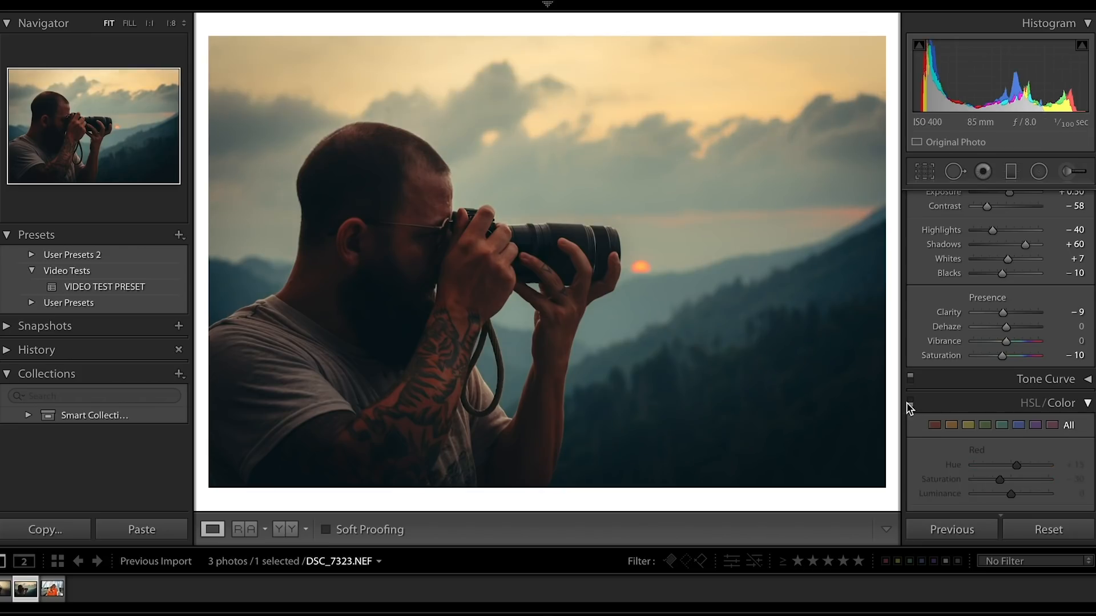
scroll(937, 416, "down", 10)
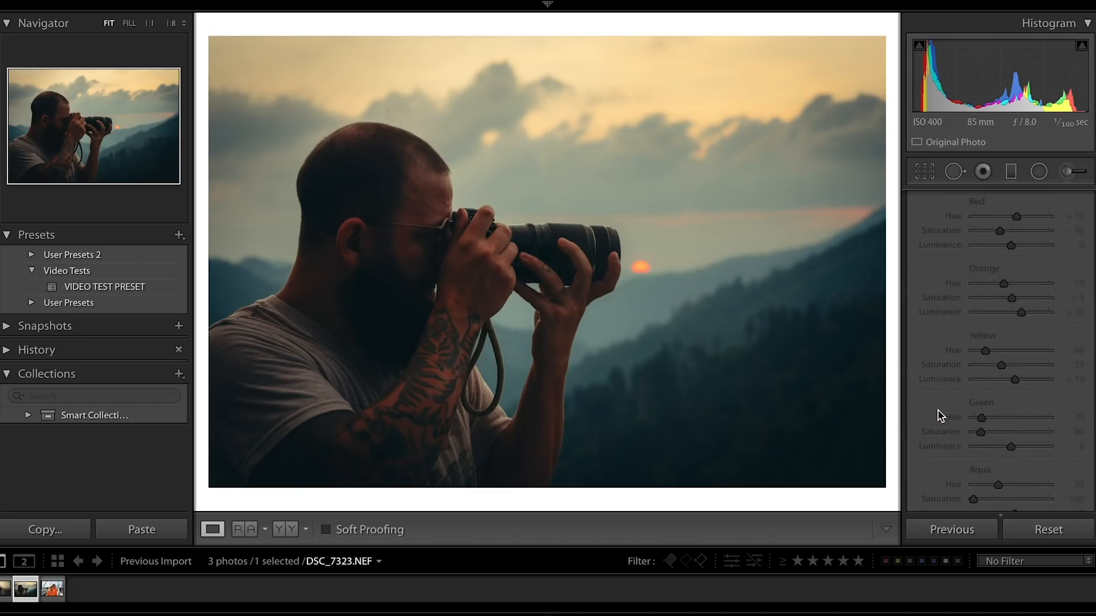
scroll(938, 416, "down", 5)
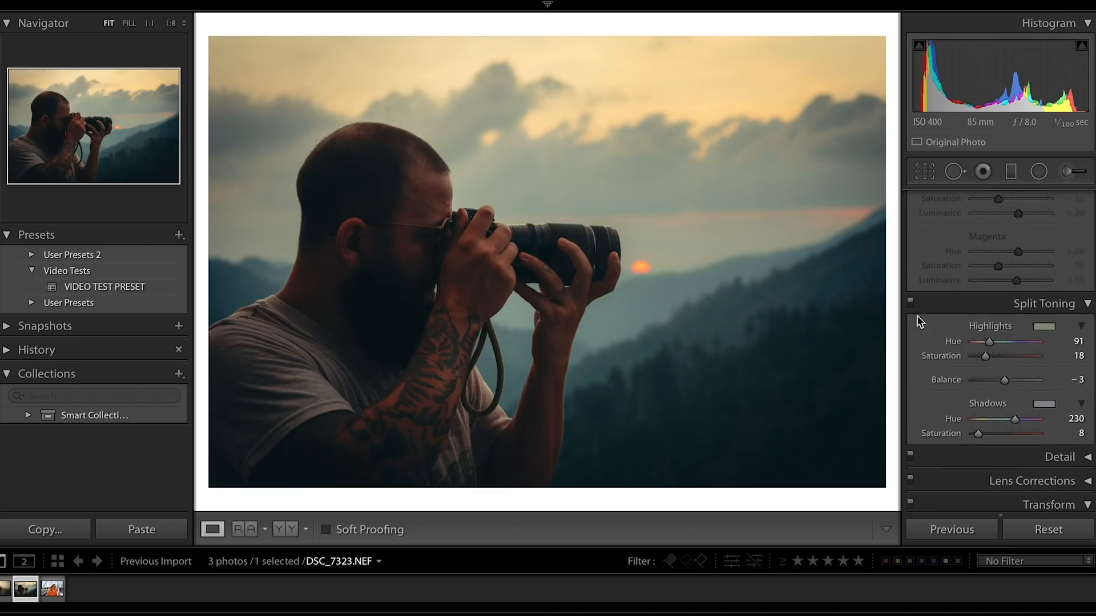
left_click(911, 304)
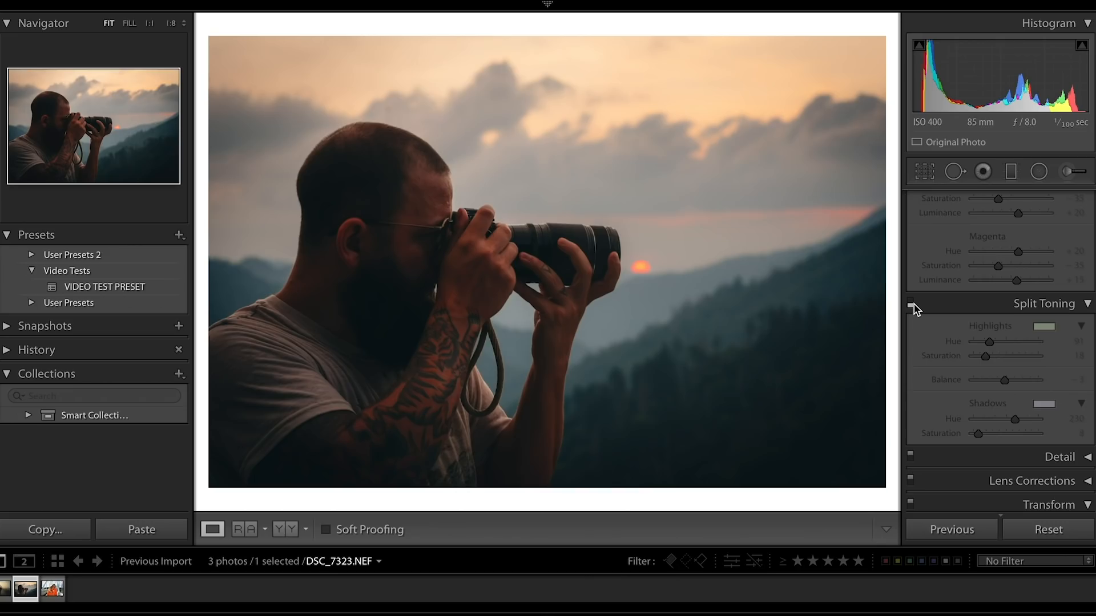
left_click(911, 305)
left_click(911, 304)
scroll(913, 313, "up", 15)
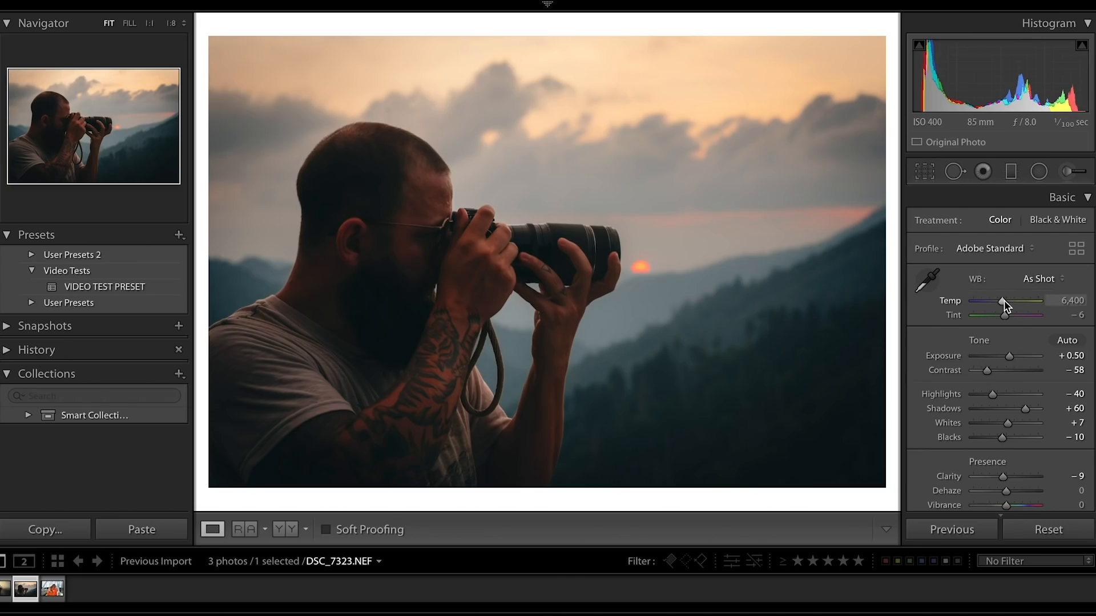
left_click_drag(1002, 303, 1001, 299)
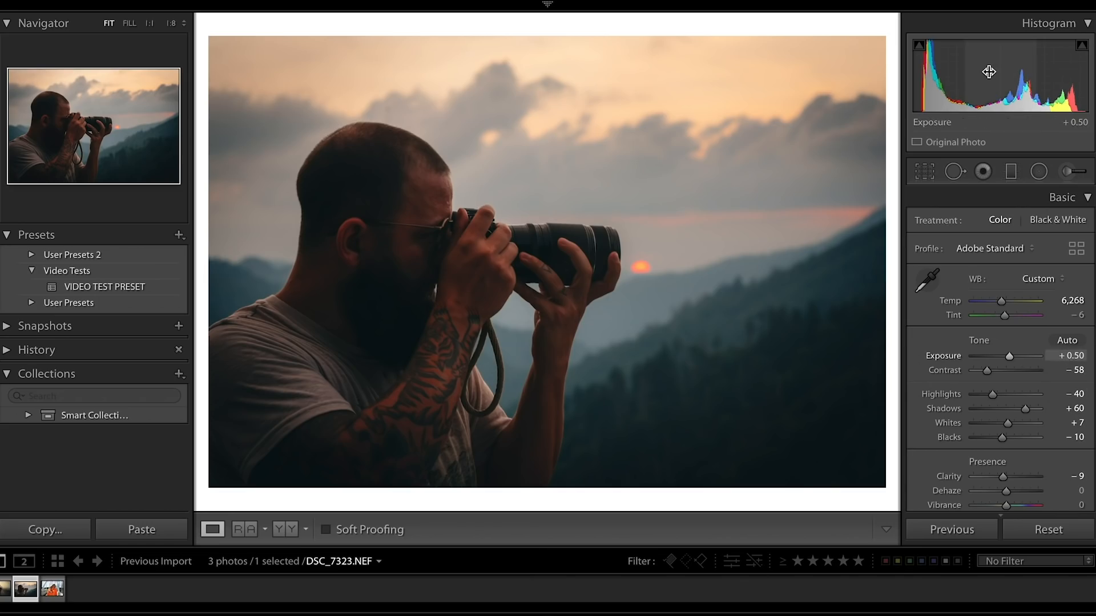
Open the orange-sweatshirt portrait DSC_8973.NEF, apply the VIDEO TEST PRESET and set its white balance to As Shot.
left_click(53, 590)
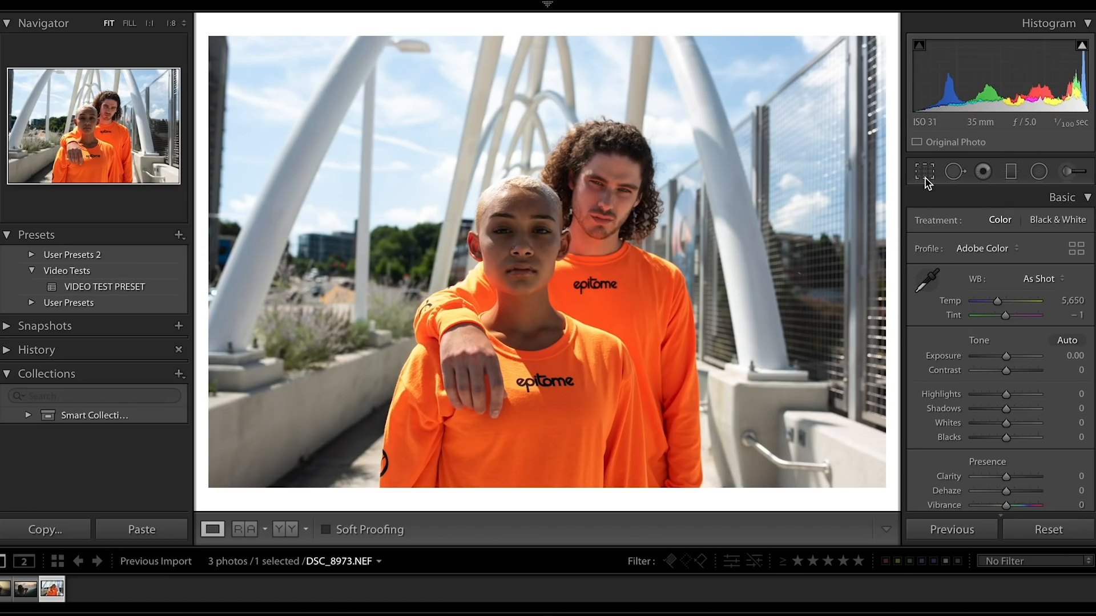
left_click(127, 287)
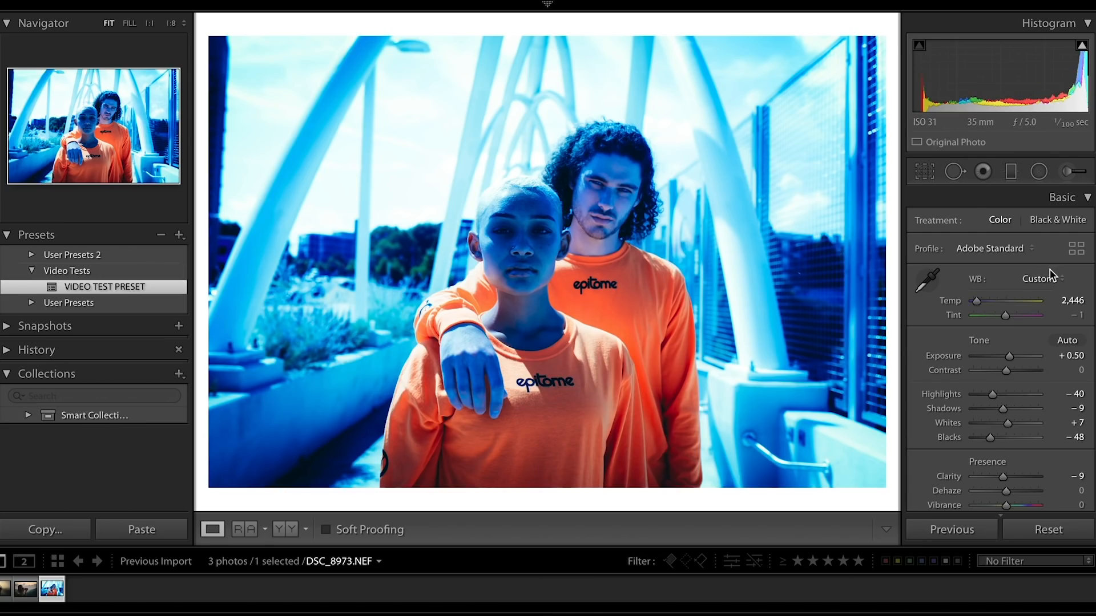
left_click(1039, 279)
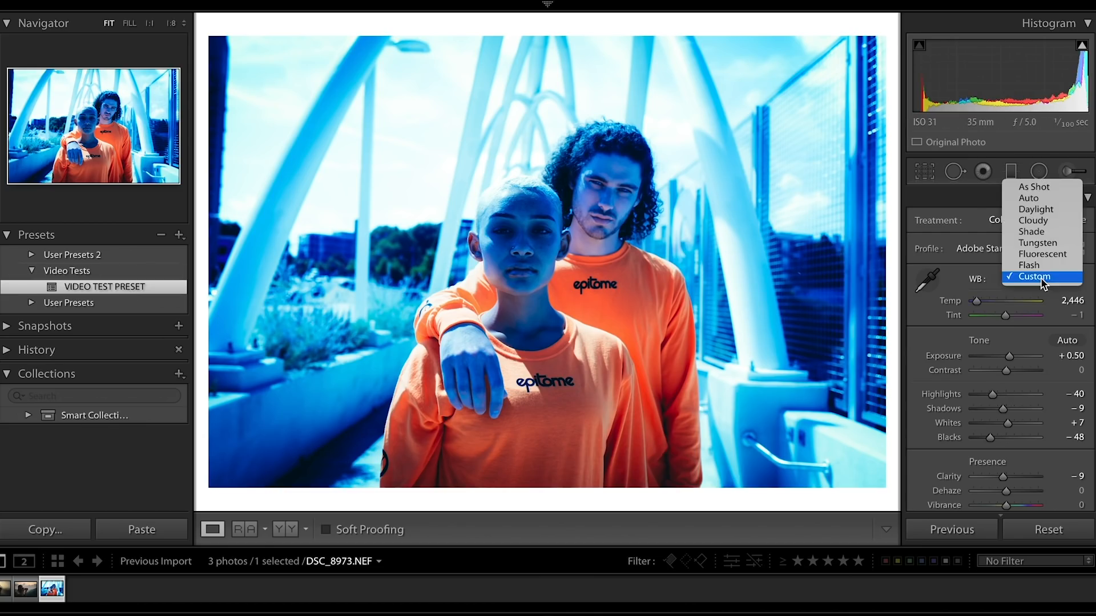
left_click(1032, 186)
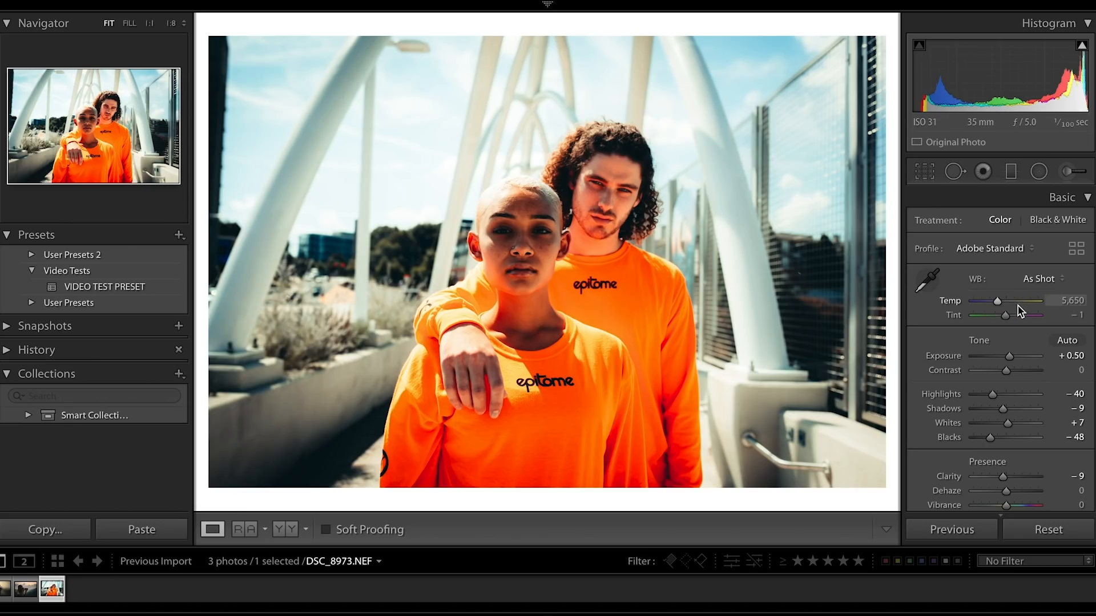
Crop the orange-sweatshirt portrait slightly tighter from its upper edge, keeping the original aspect ratio.
left_click(924, 171)
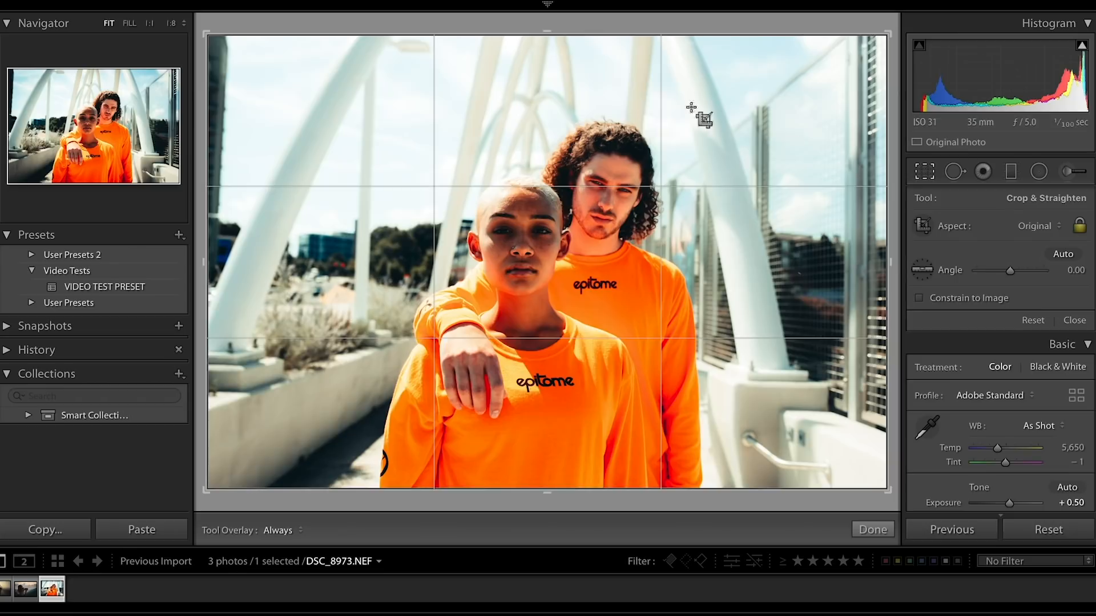
left_click_drag(550, 34, 554, 49)
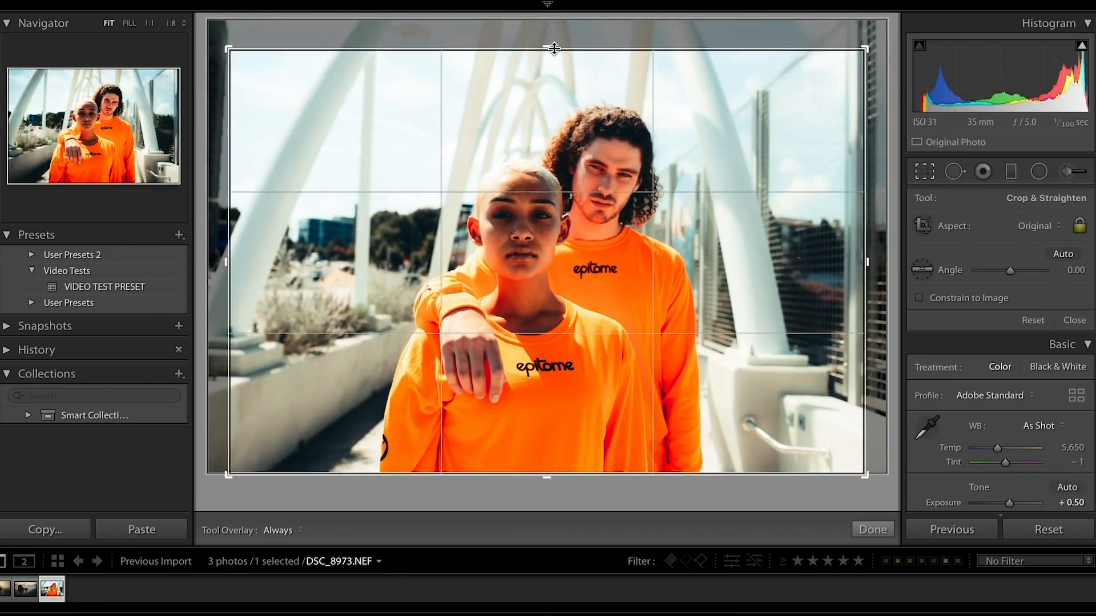
left_click(872, 530)
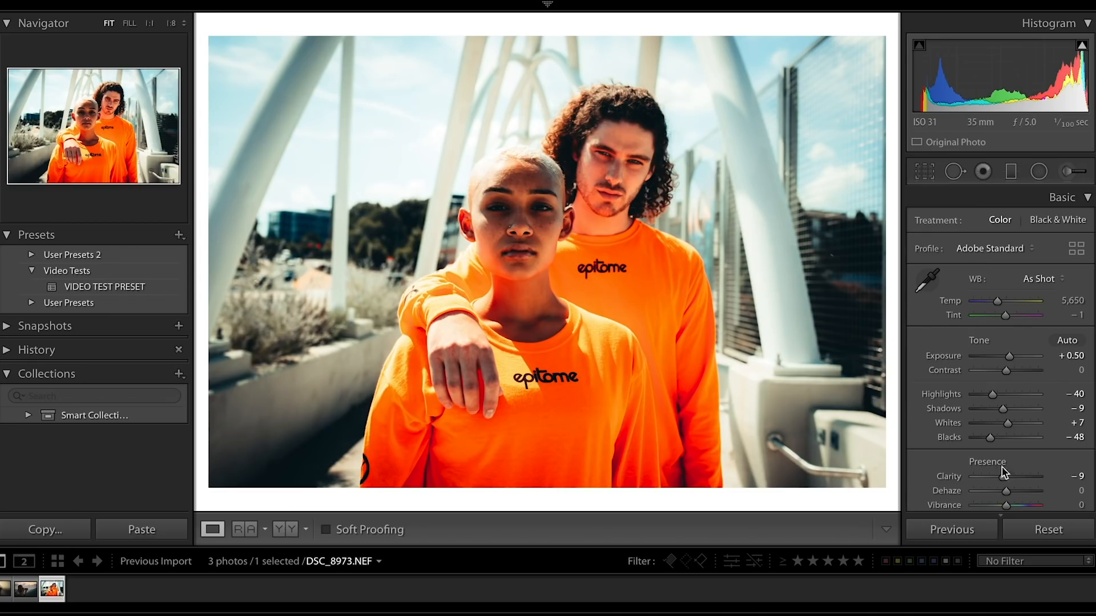
Balance the portrait's tones with exposure 0.00, contrast −84, shadows +48, whites +32 and blacks −18, and set its tint to −10.
double_click(1008, 355)
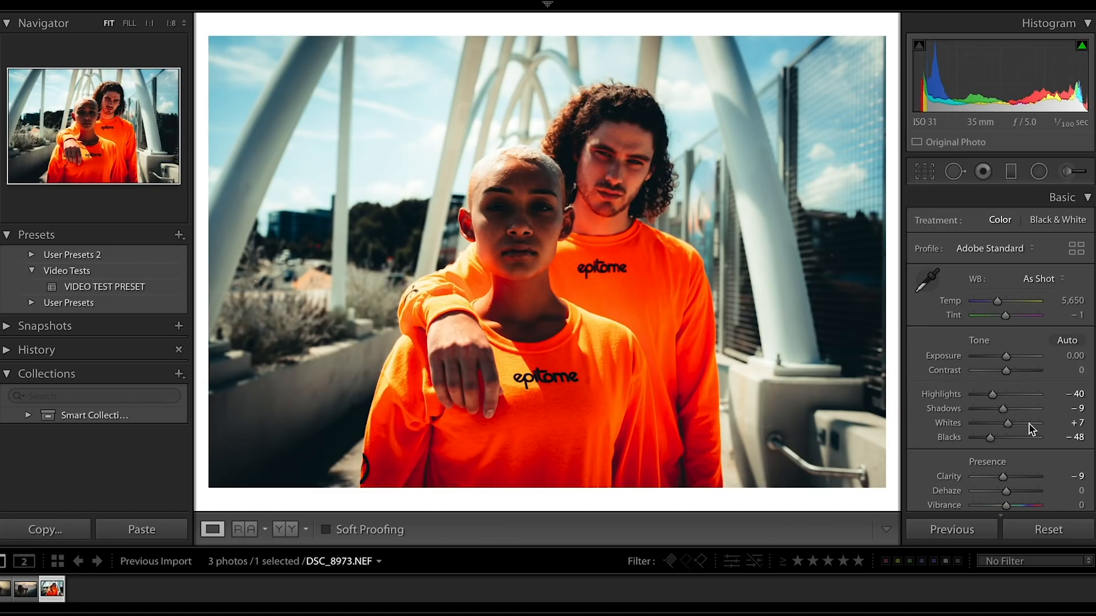
left_click(978, 371)
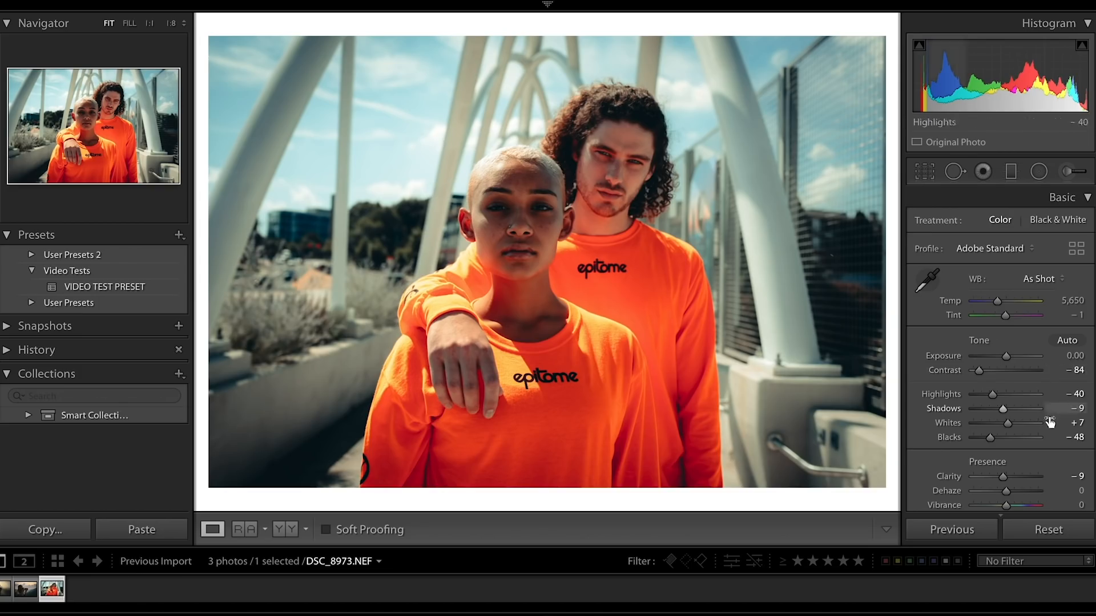
left_click(1016, 409)
left_click_drag(1017, 412, 1022, 415)
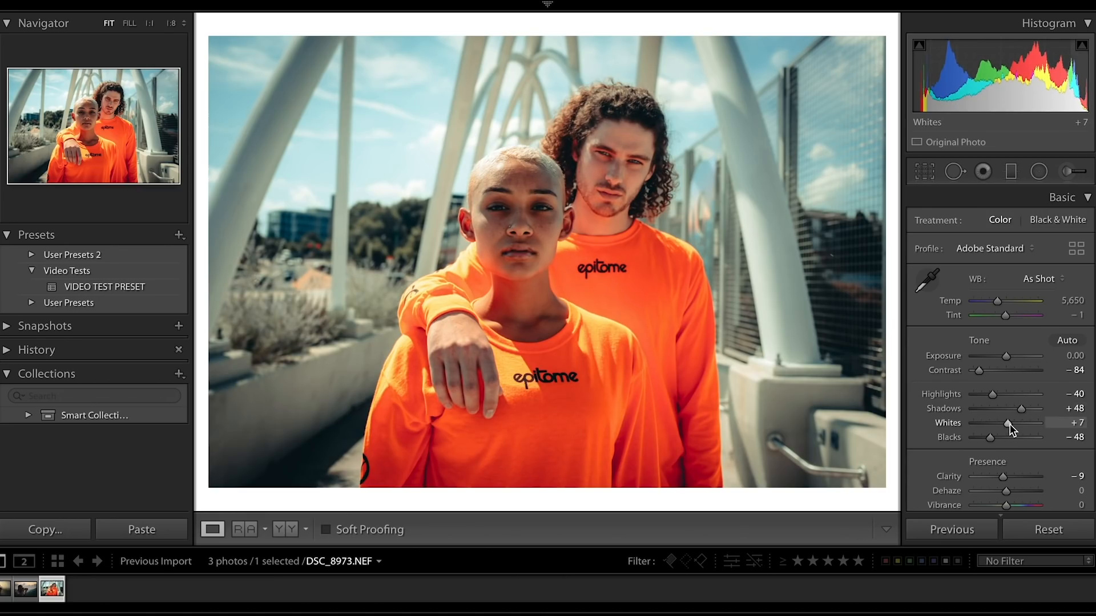
left_click_drag(1008, 424, 1018, 424)
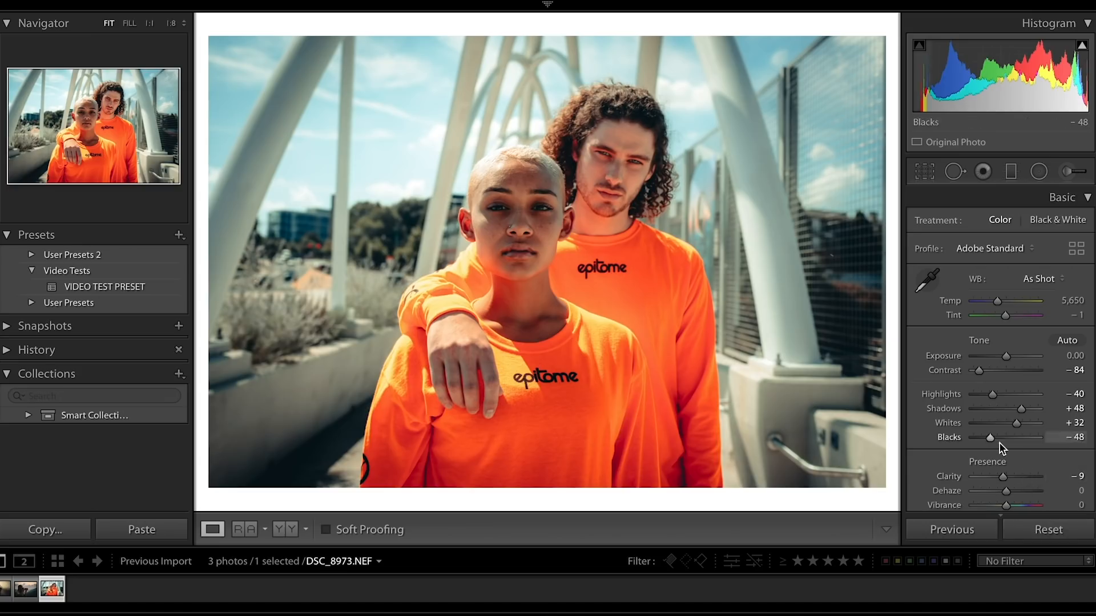
left_click_drag(993, 439, 1003, 441)
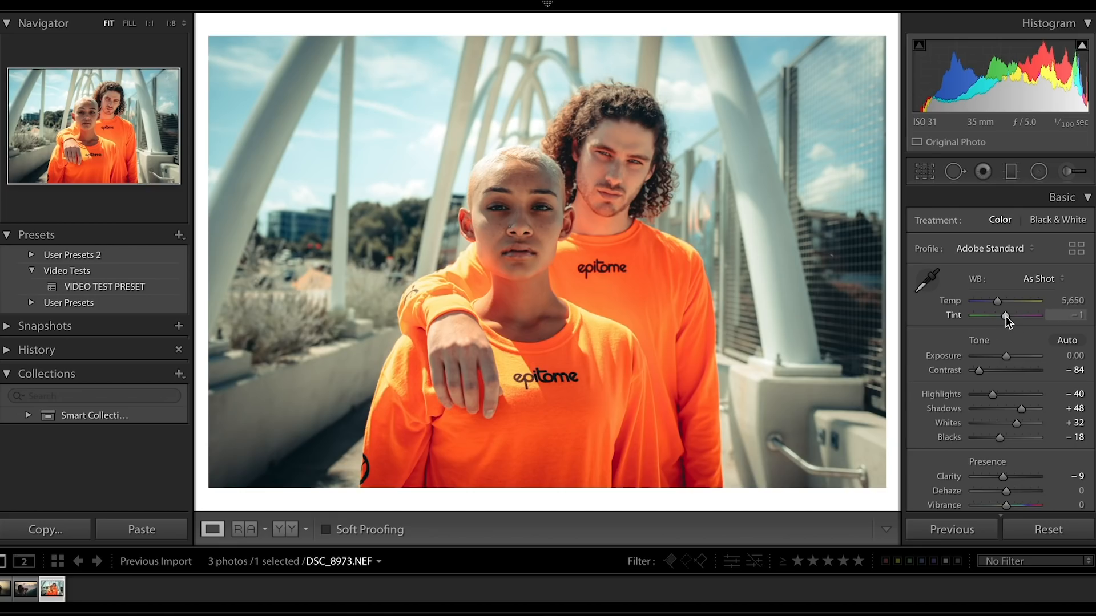
left_click_drag(1008, 321, 1006, 321)
left_click_drag(1005, 316, 1003, 316)
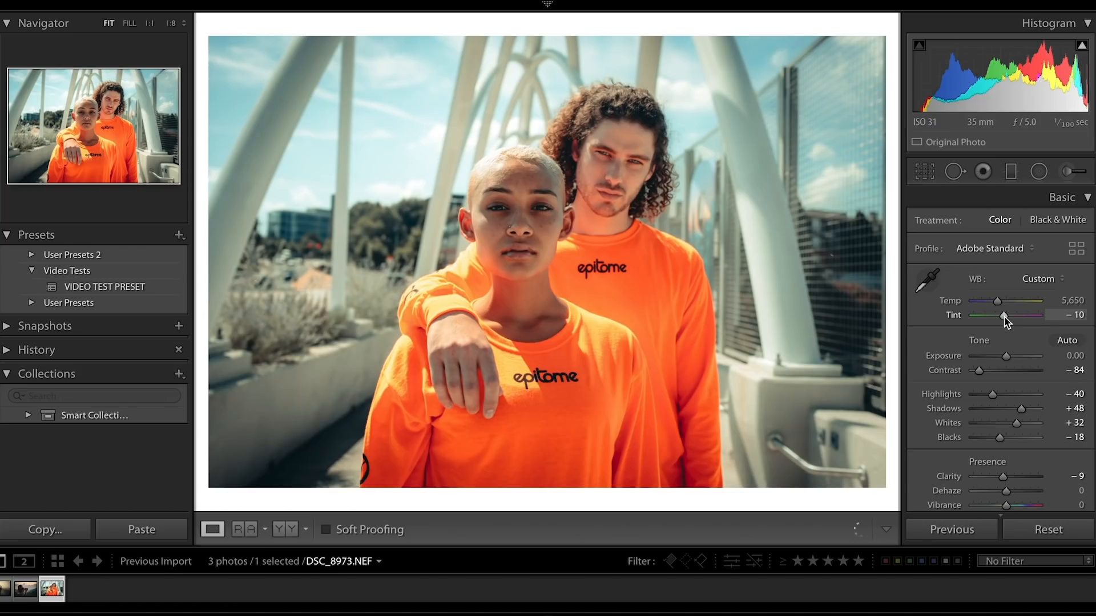
Compare the portrait with and without its HSL/Color adjustments, leaving them turned on.
scroll(1016, 438, "down", 3)
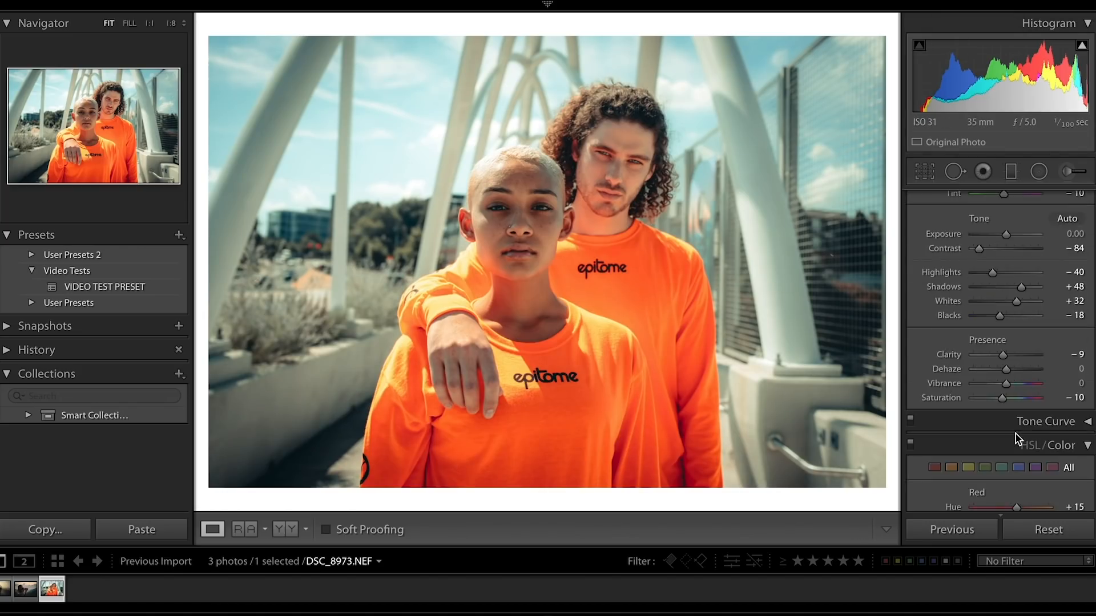
scroll(1016, 438, "down", 3)
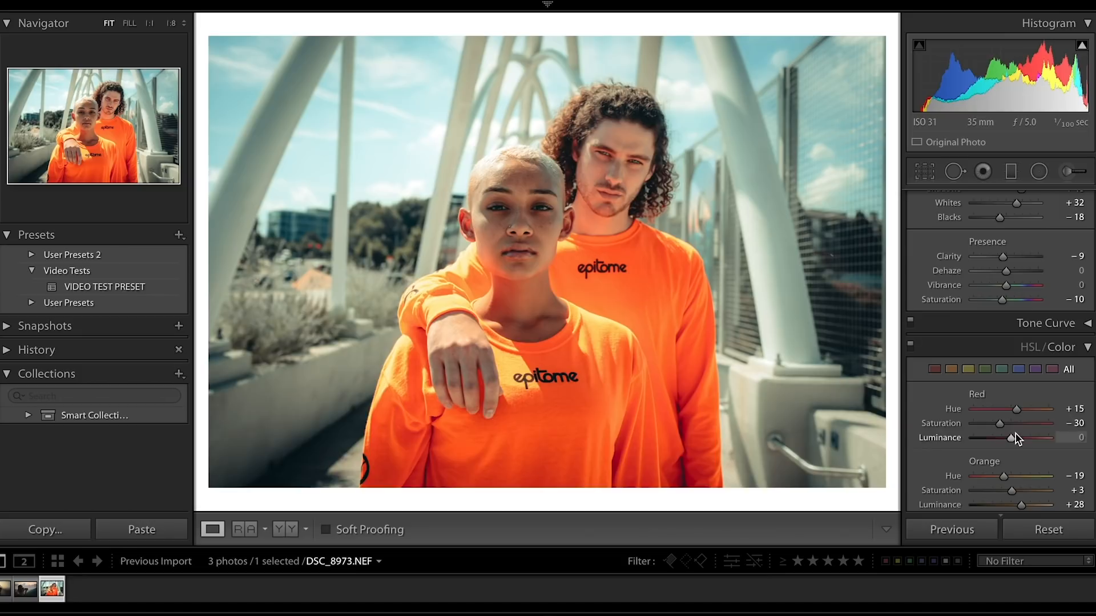
left_click(911, 345)
left_click(910, 345)
left_click(910, 345)
left_click(911, 346)
left_click(911, 346)
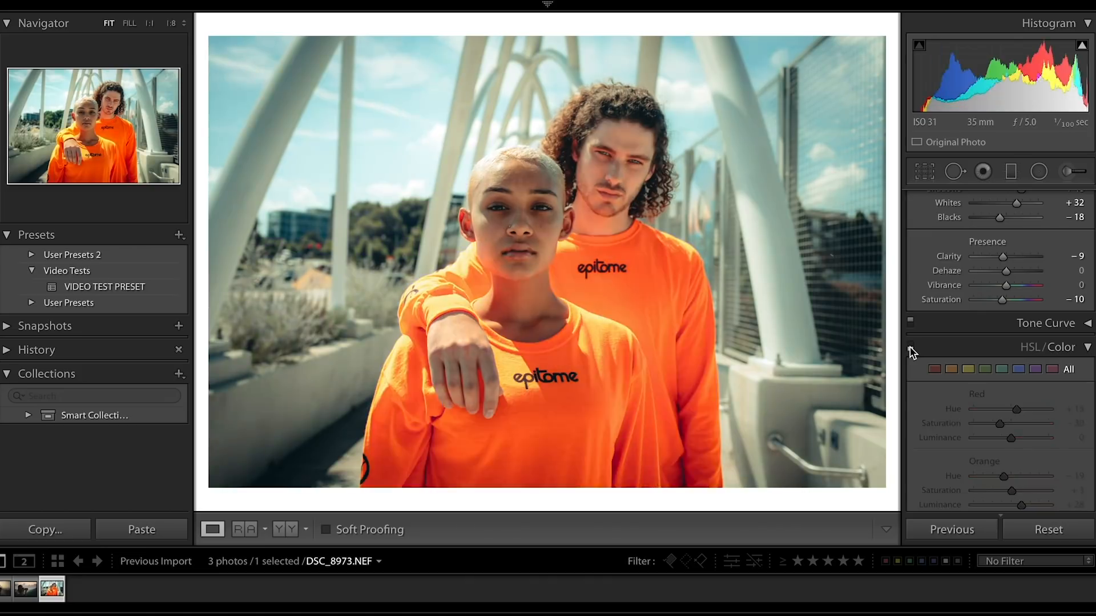
left_click(910, 346)
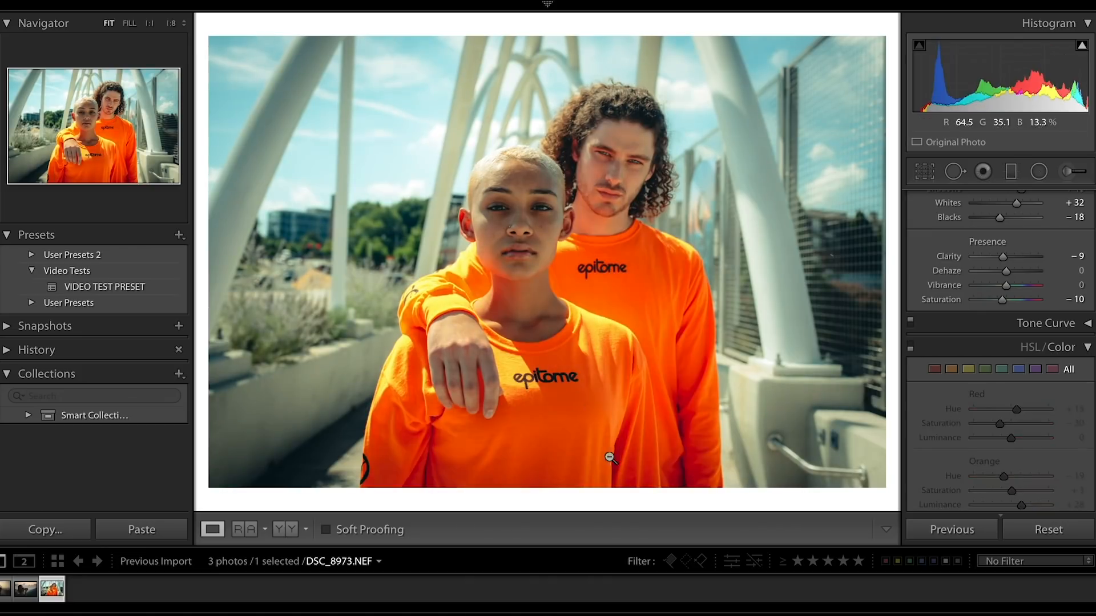
left_click(909, 347)
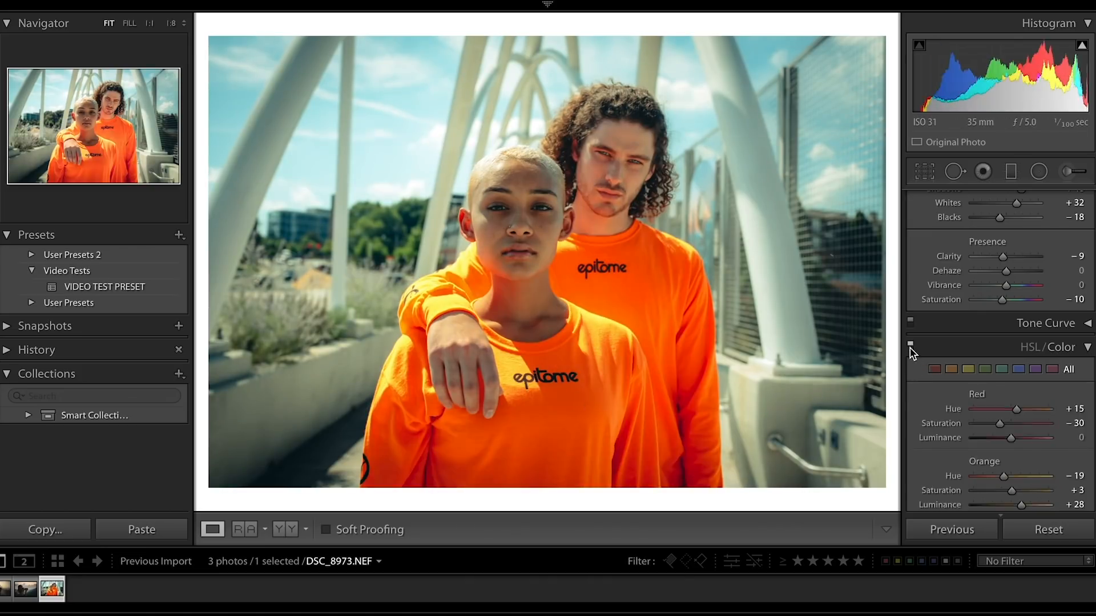
Compare the portrait with and without its split toning, and leave Split Toning turned off.
scroll(928, 379, "down", 10)
scroll(928, 379, "down", 1)
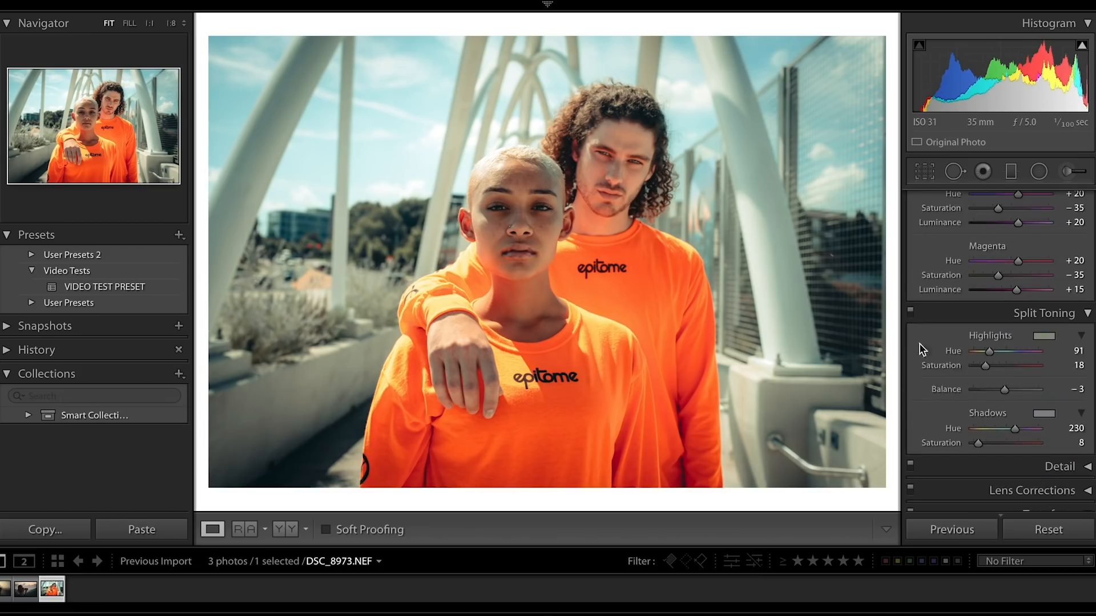
left_click(909, 312)
left_click(910, 312)
left_click(909, 312)
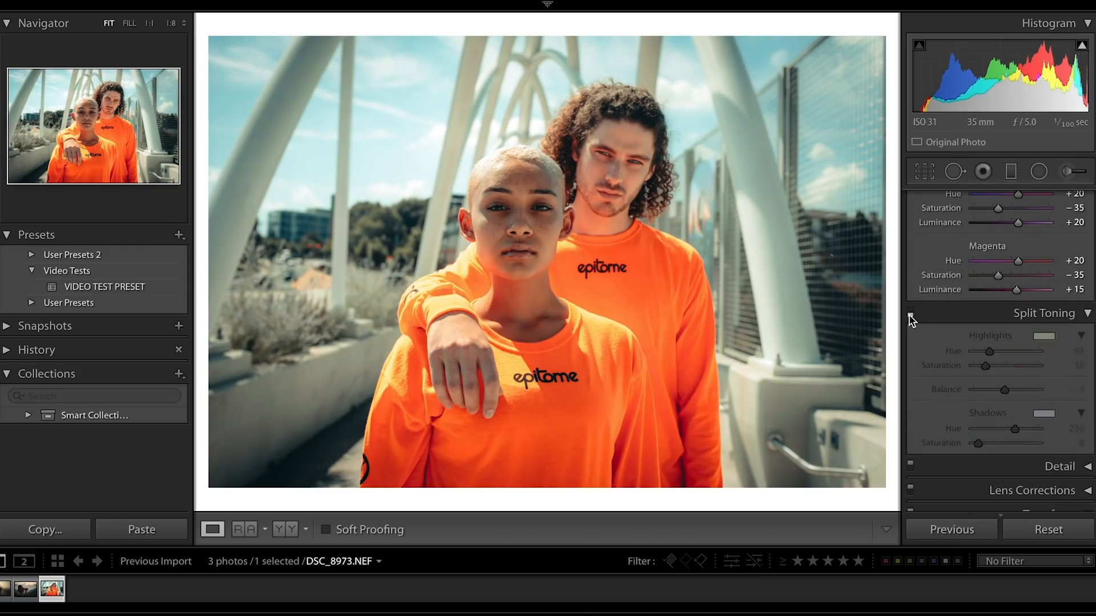
left_click(909, 311)
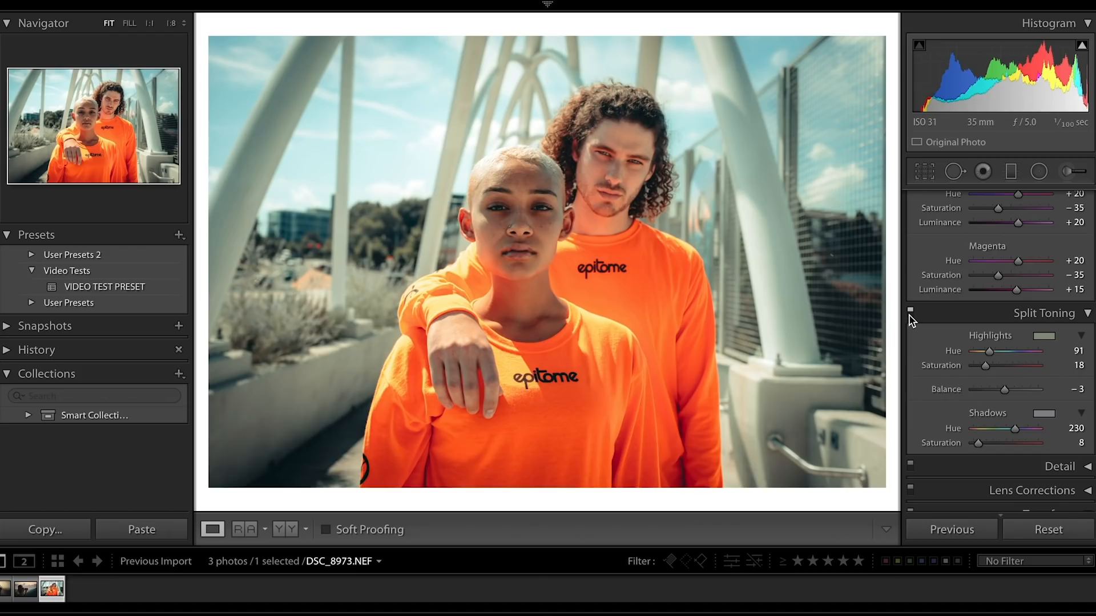
left_click(910, 311)
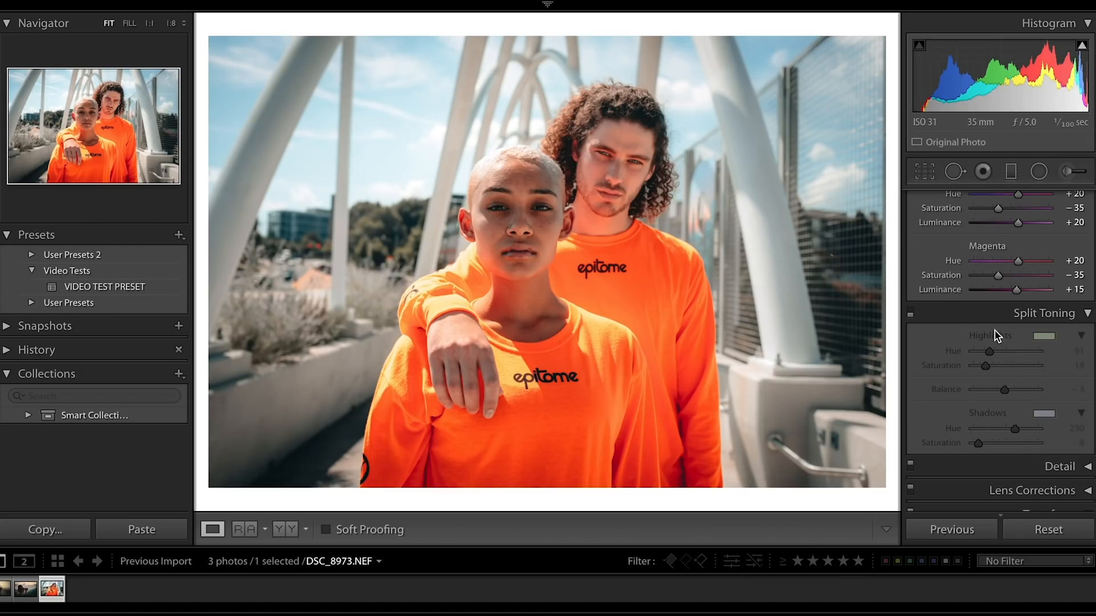
Adjust the portrait's HSL colors with Orange hue 0, Orange luminance +20 and Yellow hue −62.
scroll(1045, 325, "up", 5)
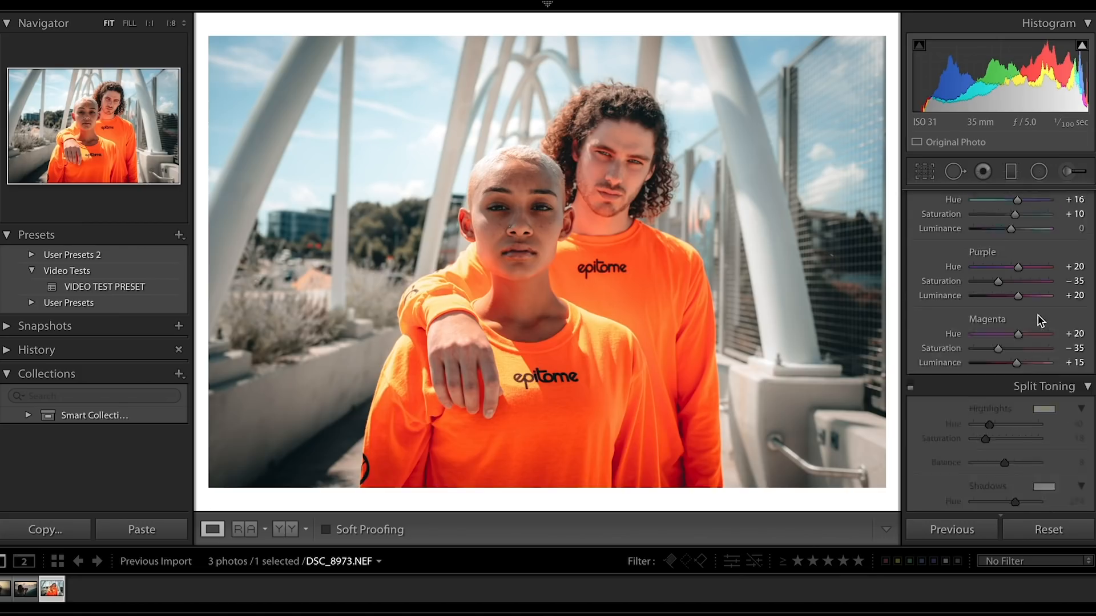
scroll(1039, 321, "up", 4)
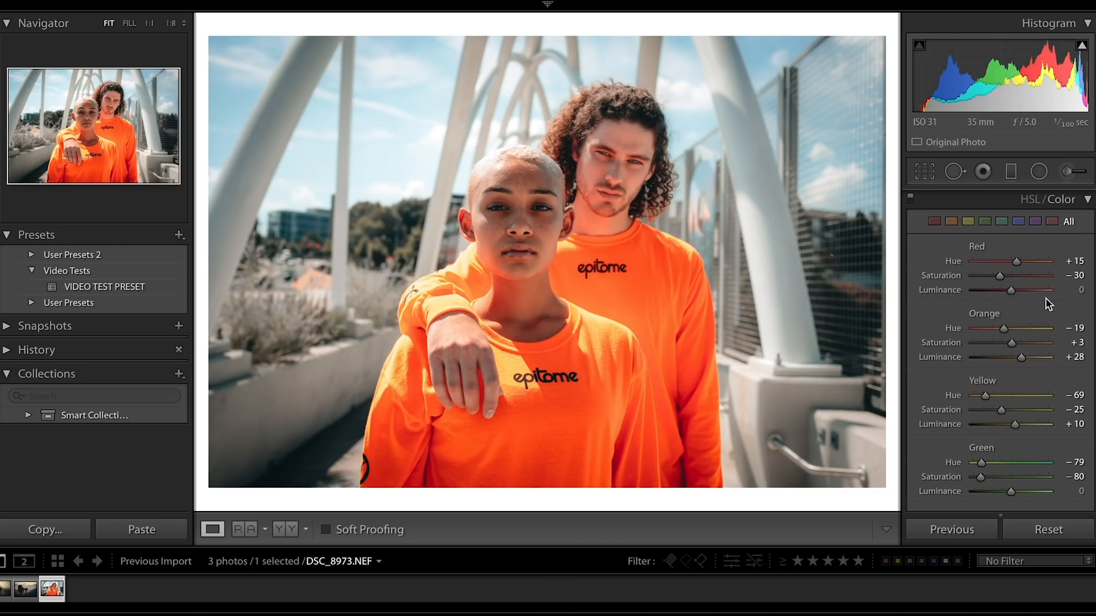
double_click(1005, 328)
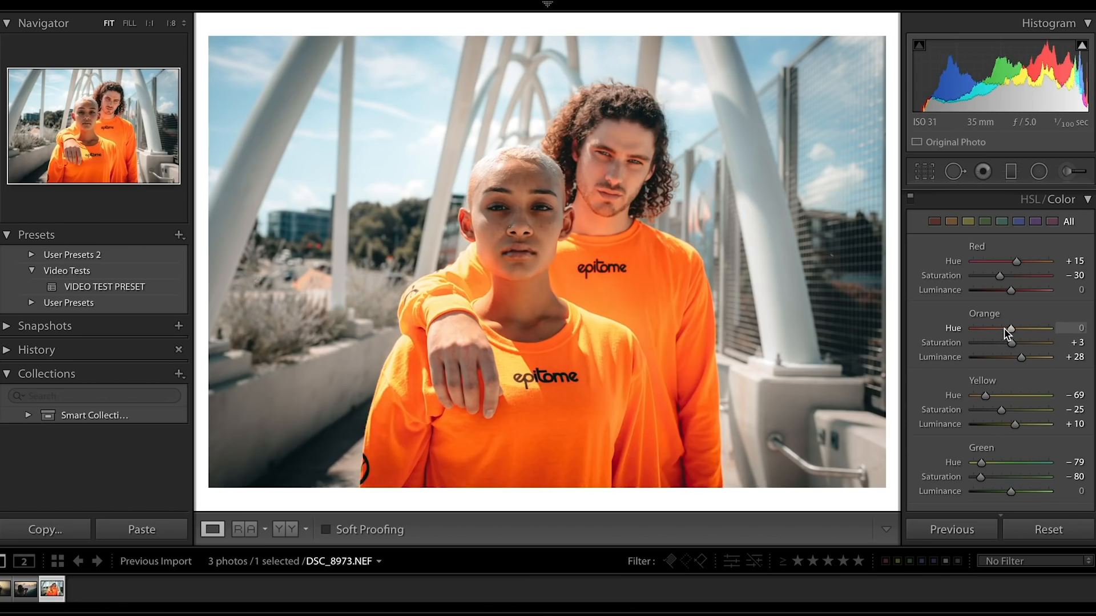
double_click(1021, 358)
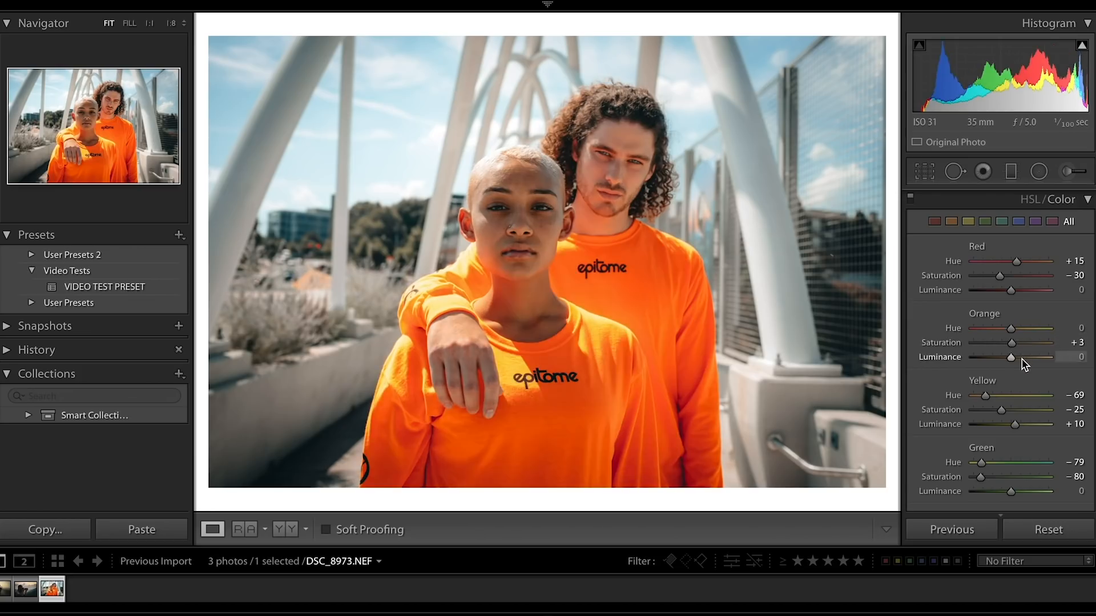
left_click_drag(1010, 330, 1017, 329)
double_click(1016, 329)
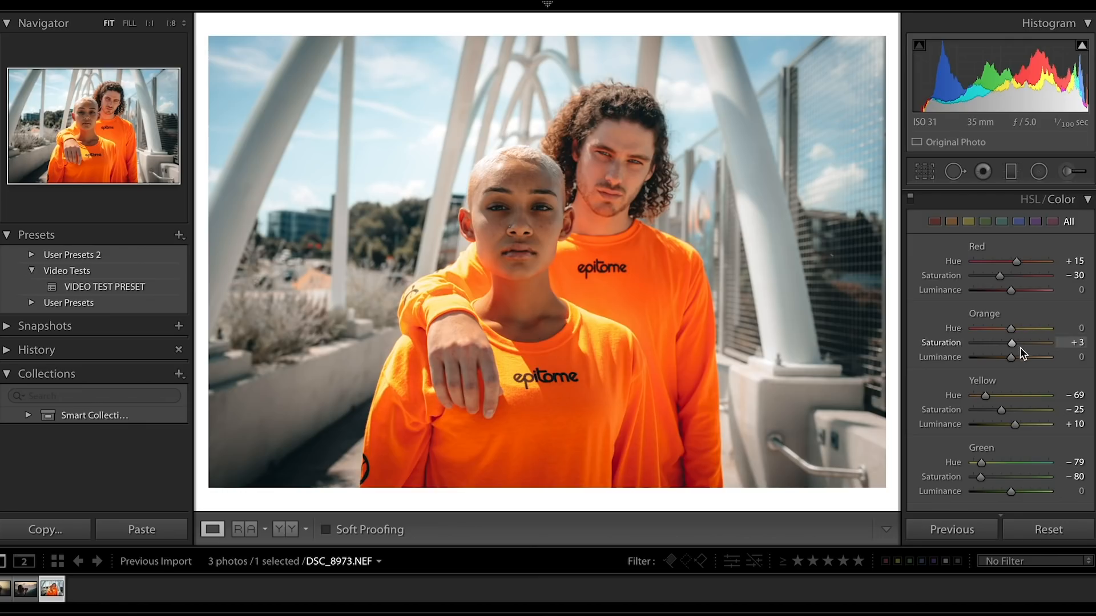
left_click_drag(1010, 355, 1019, 355)
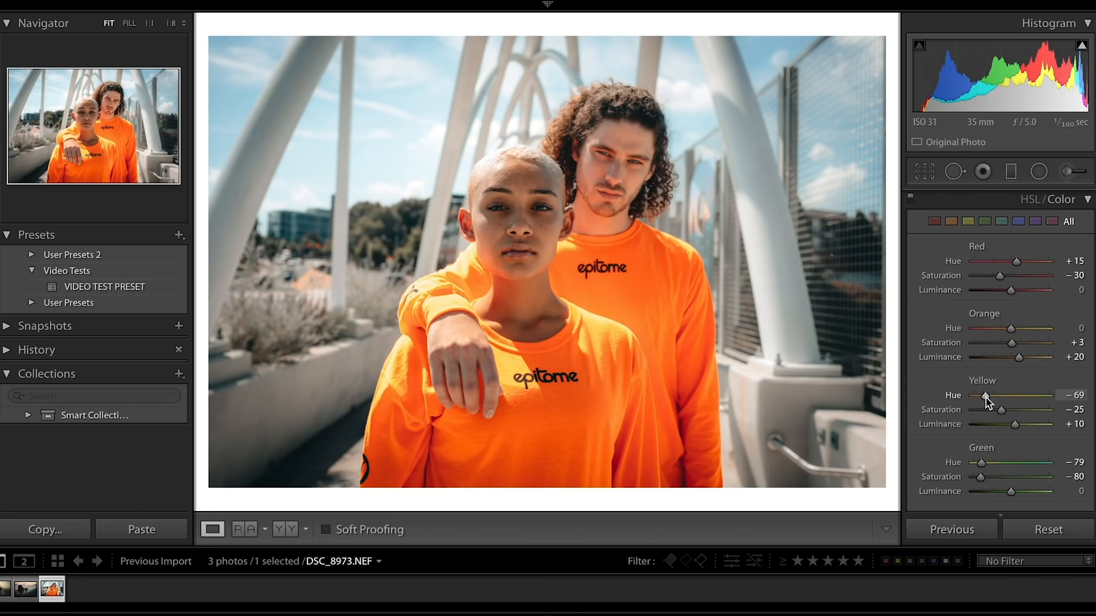
left_click_drag(986, 397, 987, 398)
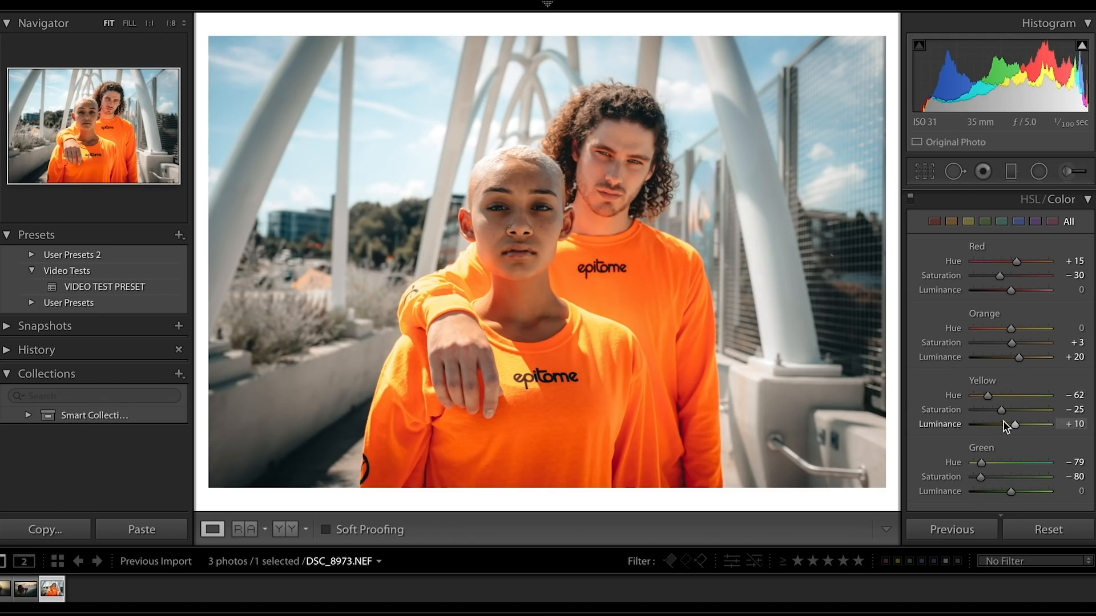
Adjust the portrait's green and aqua HSL colors with Green hue −37, Green saturation −54 and Aqua saturation −68.
scroll(1007, 413, "down", 2)
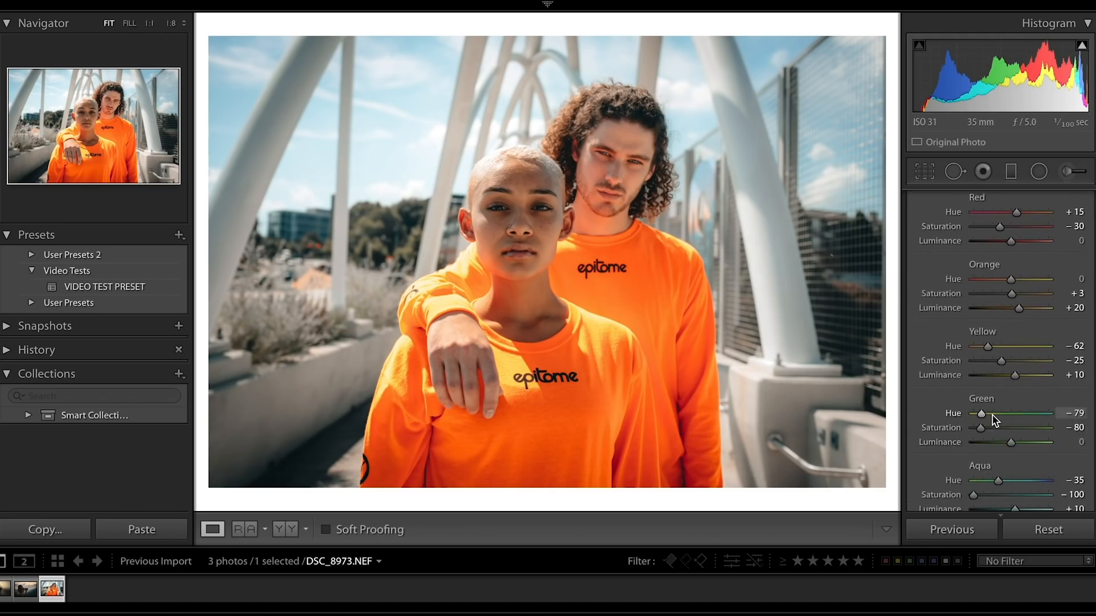
left_click_drag(984, 419, 999, 419)
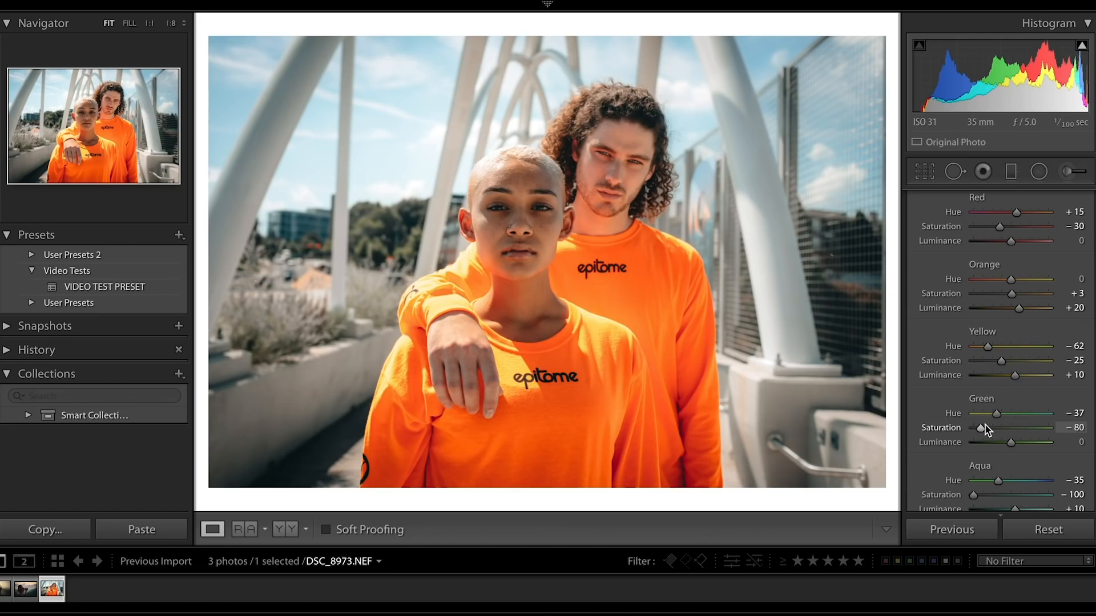
left_click_drag(987, 427, 992, 427)
scroll(1009, 460, "down", 3)
scroll(1009, 461, "down", 1)
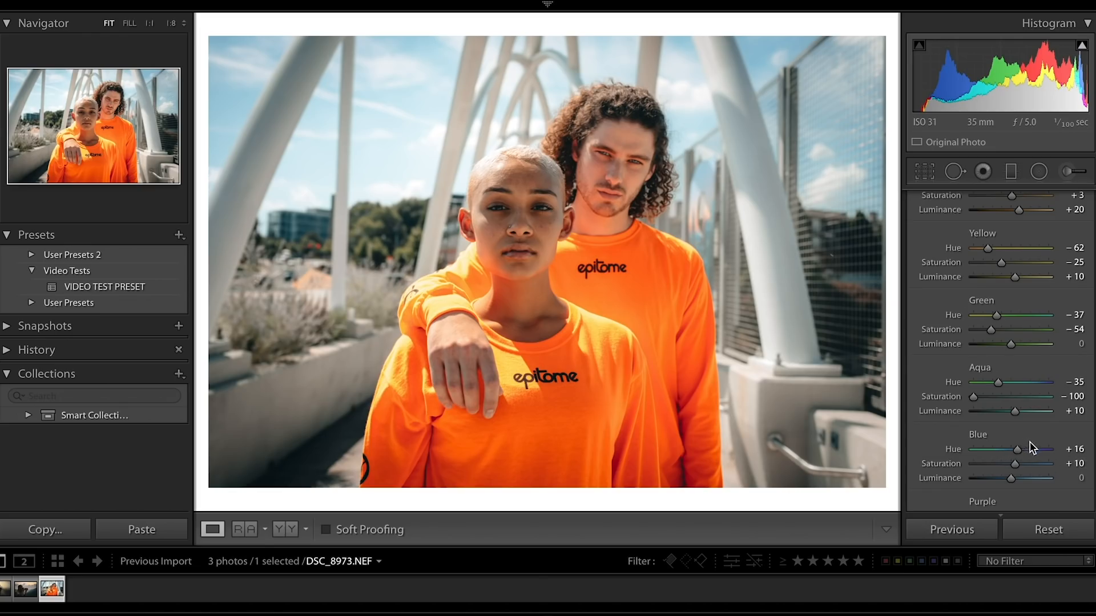
left_click(1002, 398)
left_click_drag(1002, 399, 1049, 397)
left_click_drag(1090, 363, 985, 392)
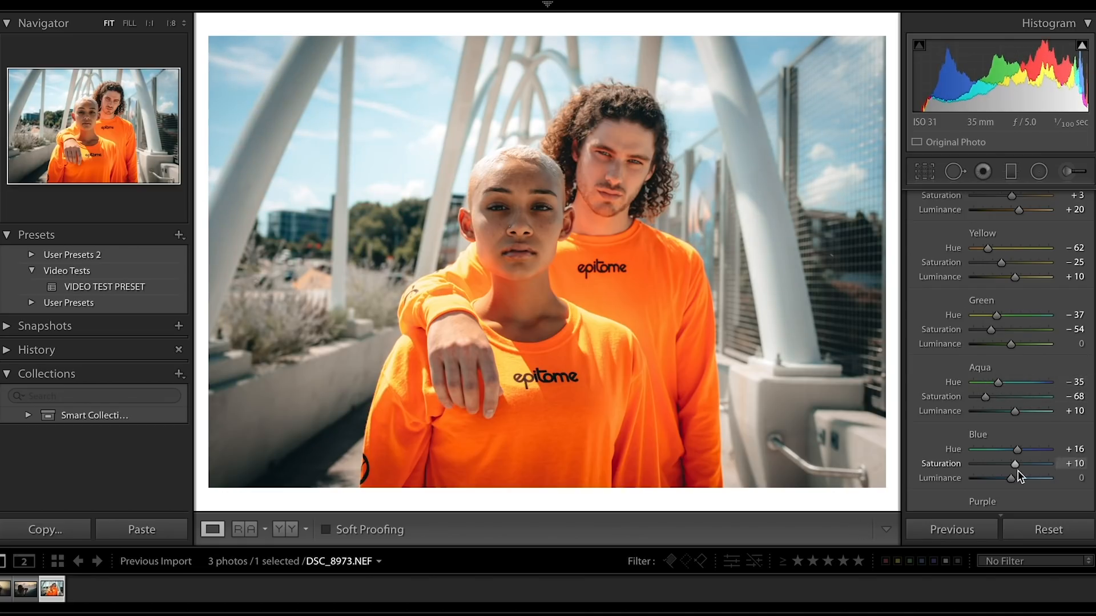
Adjust the blues in the portrait's sky with Blue hue −1 and Blue saturation +16.
left_click_drag(1016, 467, 1021, 466)
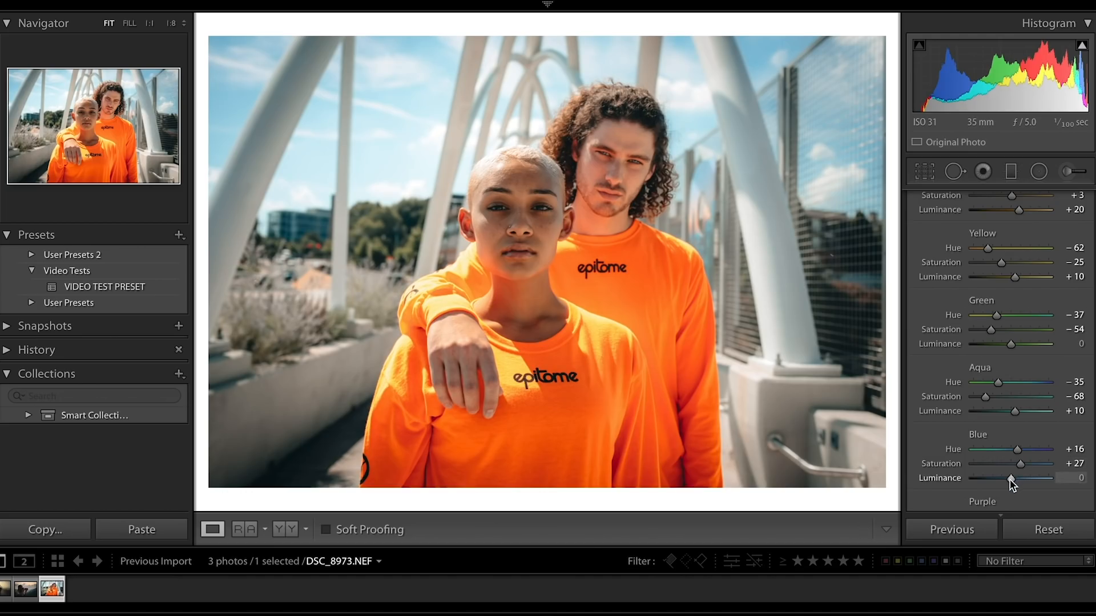
left_click_drag(1015, 449, 1010, 449)
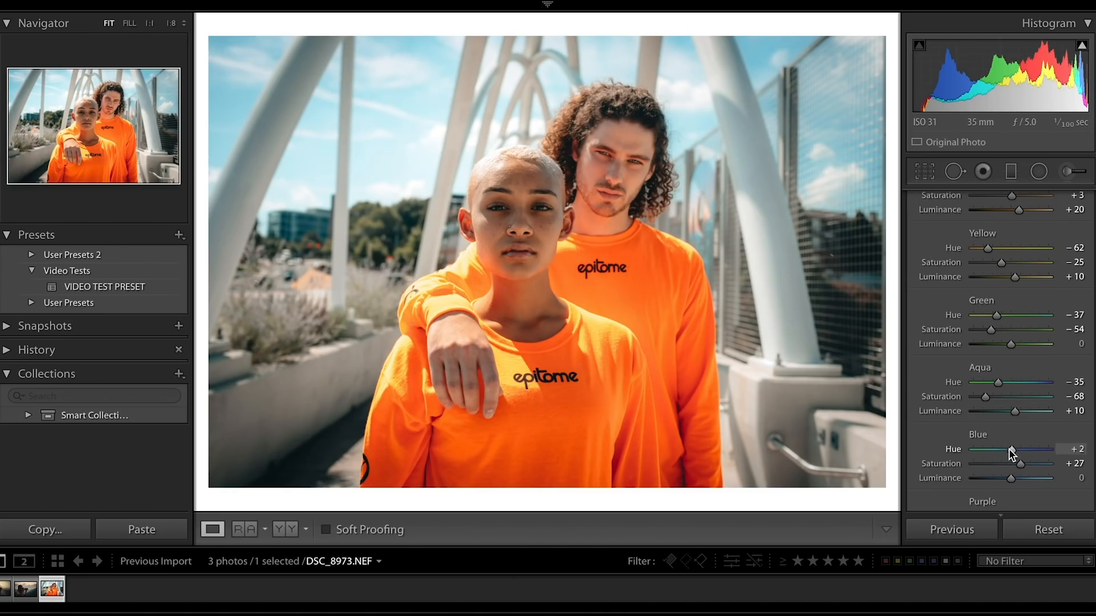
left_click_drag(1009, 449, 1012, 450)
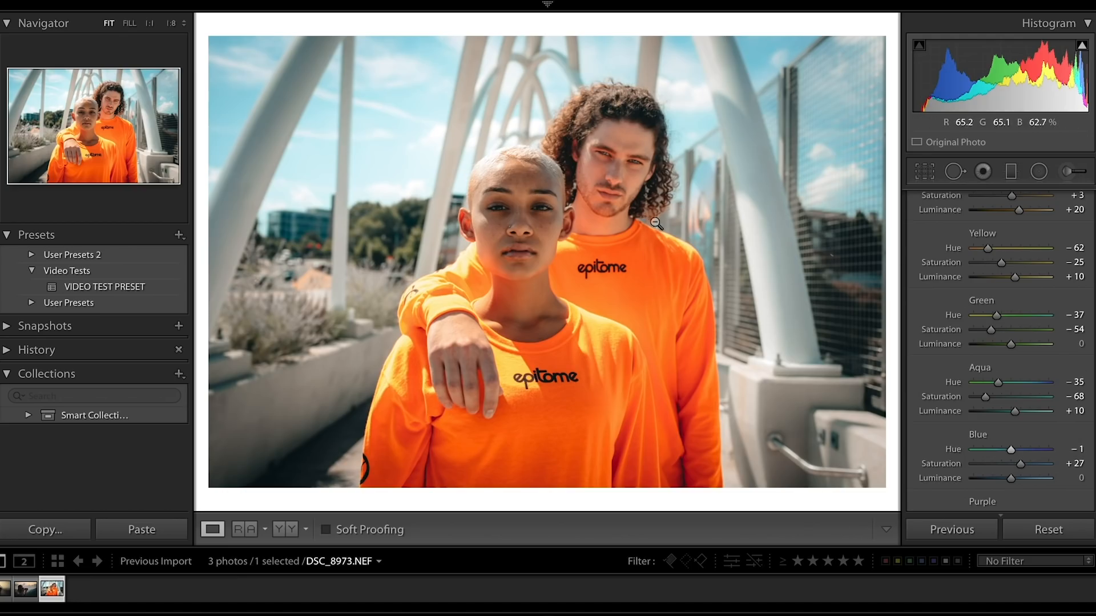
left_click_drag(1020, 469, 1016, 467)
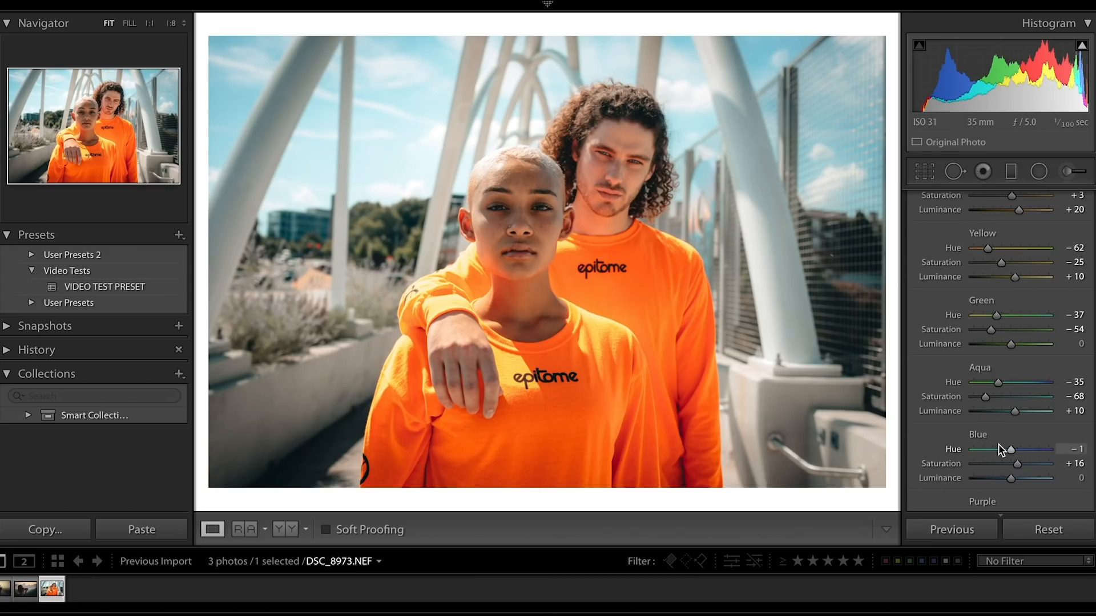
Set the portrait's post-crop vignetting amount to −9.
scroll(999, 449, "down", 10)
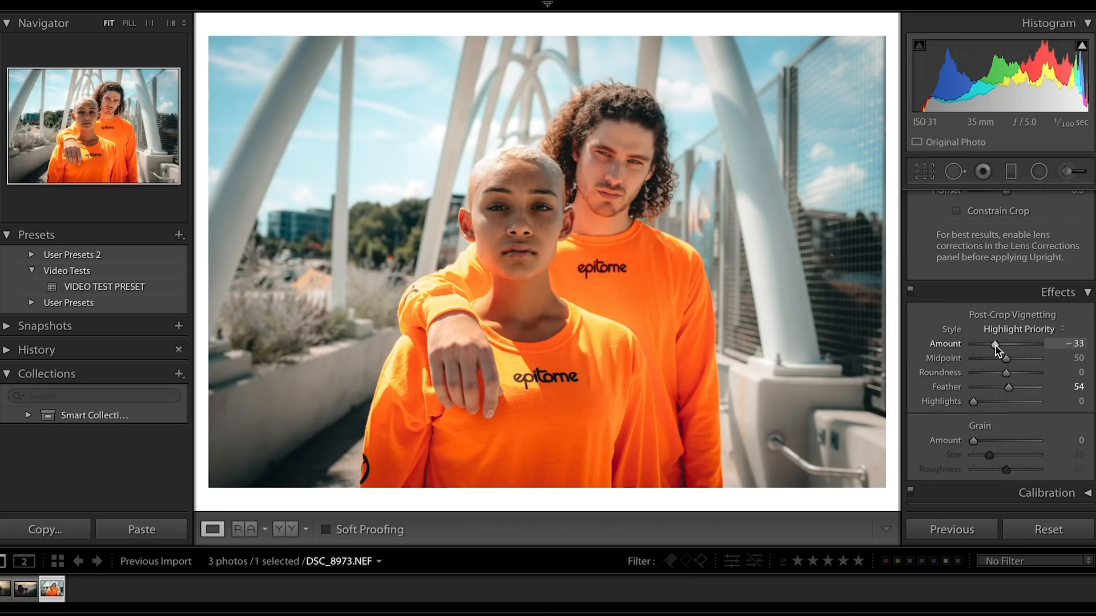
left_click_drag(995, 343, 1003, 342)
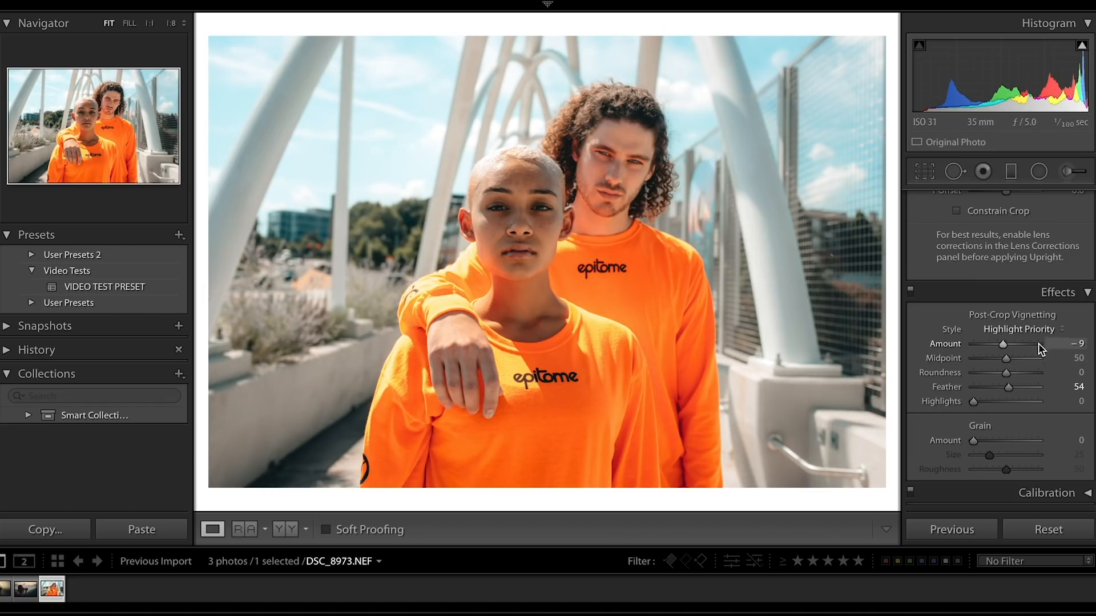
Compare the portrait with and without Split Toning again, leaving the effect turned off.
scroll(1038, 344, "up", 5)
scroll(1038, 343, "up", 10)
scroll(932, 406, "down", 2)
scroll(931, 390, "down", 1)
left_click(910, 325)
left_click(910, 325)
left_click(910, 325)
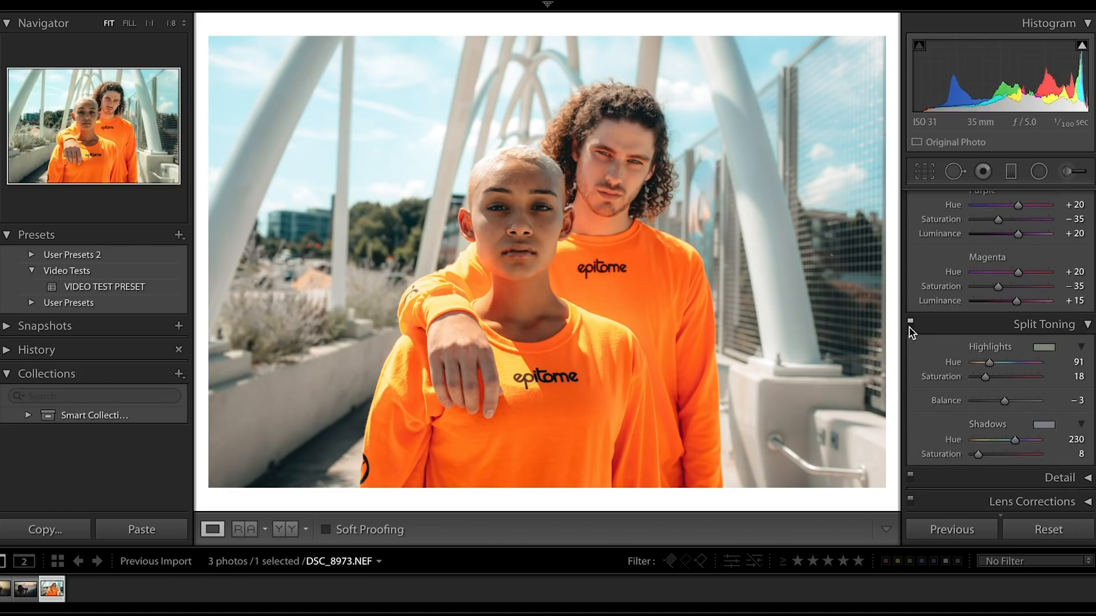
left_click(909, 326)
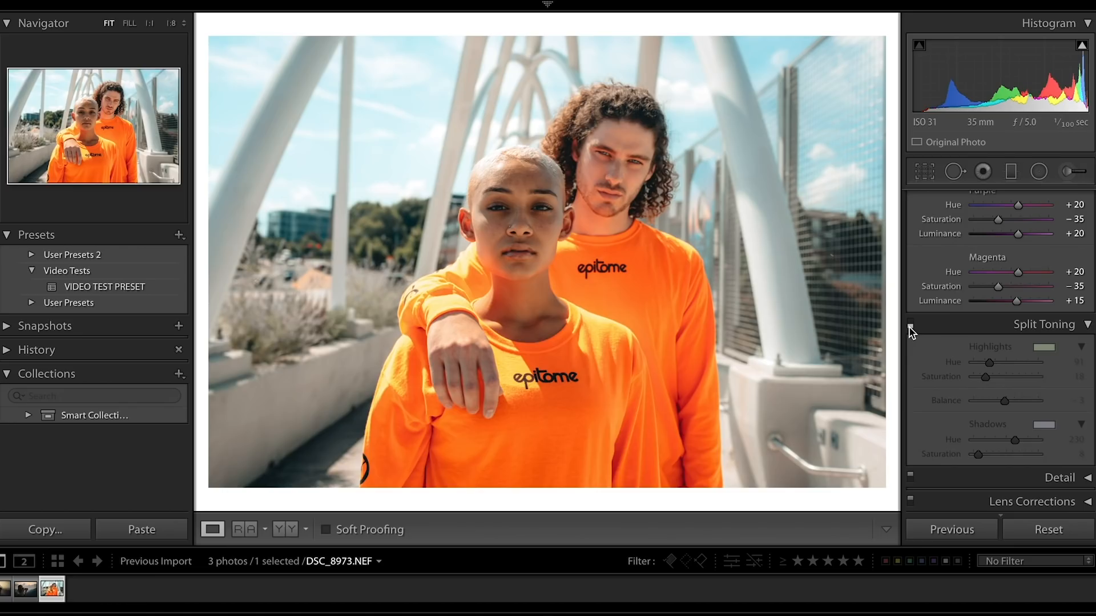
Set the portrait's Purple saturation to −25 and Magenta saturation to −29, and return to the Basic adjustments.
scroll(1035, 289, "up", 4)
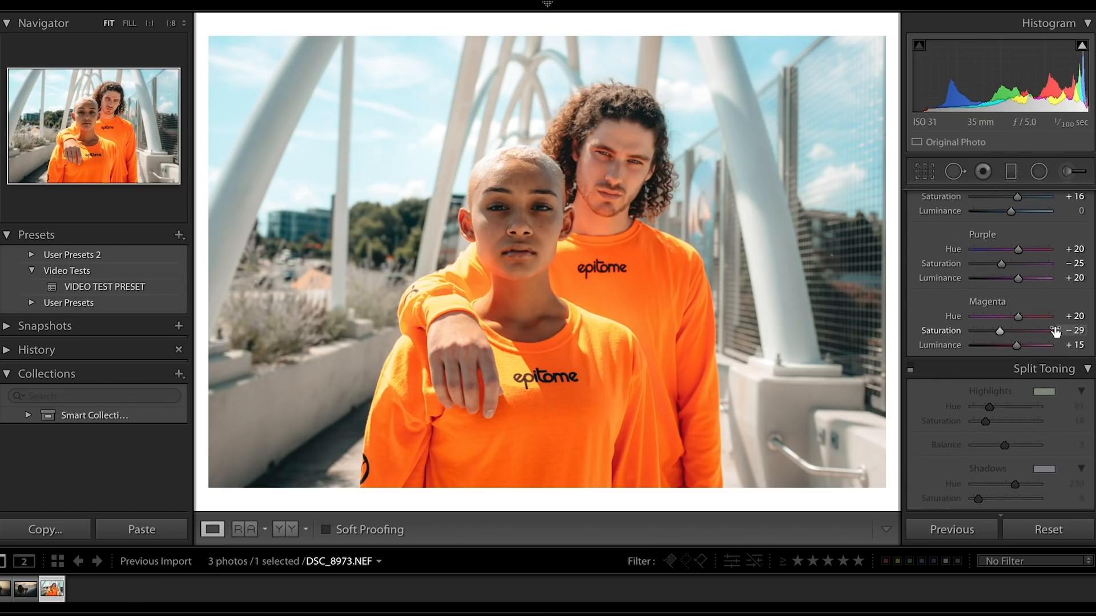
scroll(1056, 331, "up", 10)
scroll(1055, 331, "up", 3)
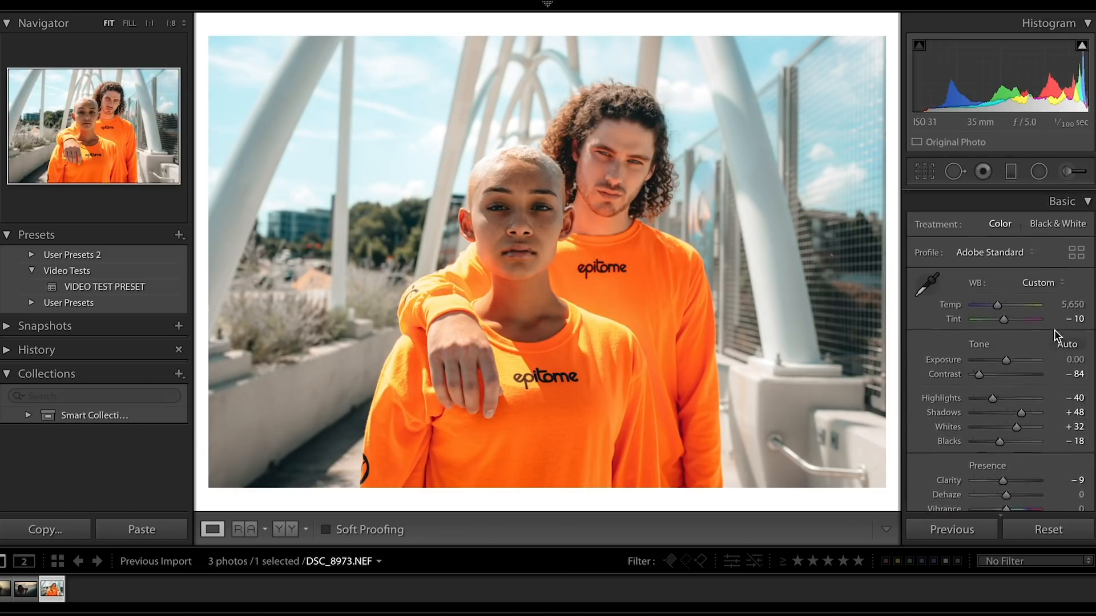